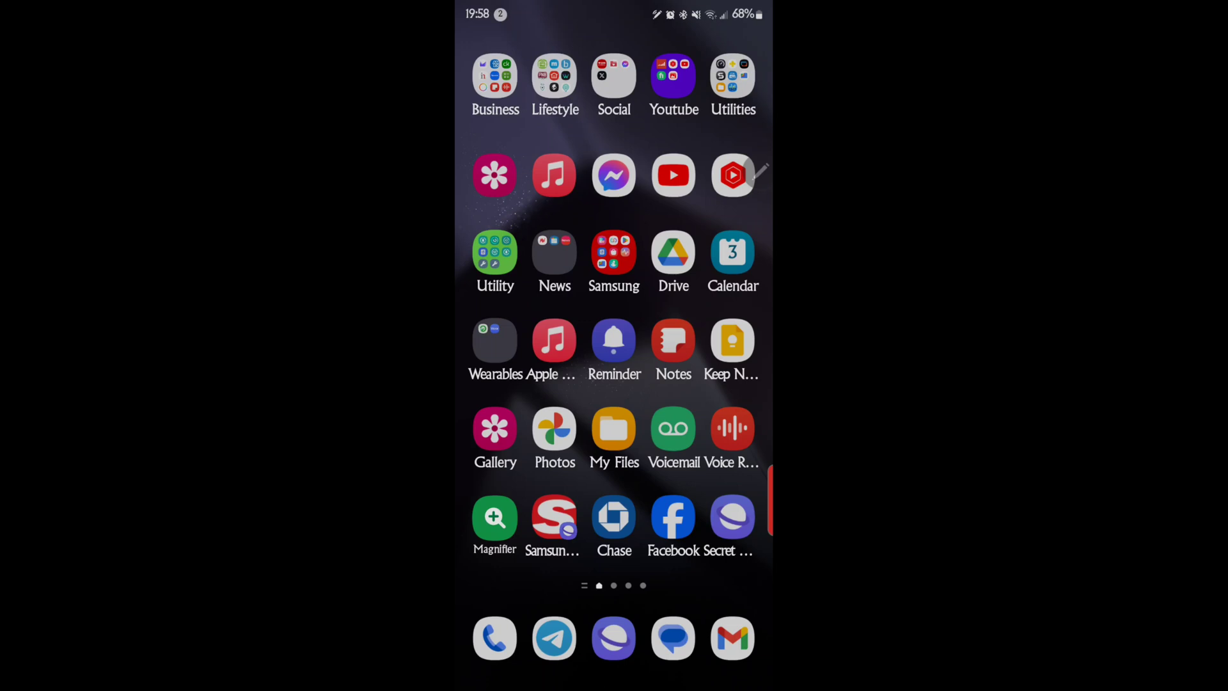
Open the phone's Settings from the quick panel and go into Apps
left_click(552, 52)
left_click_drag(553, 51, 553, 415)
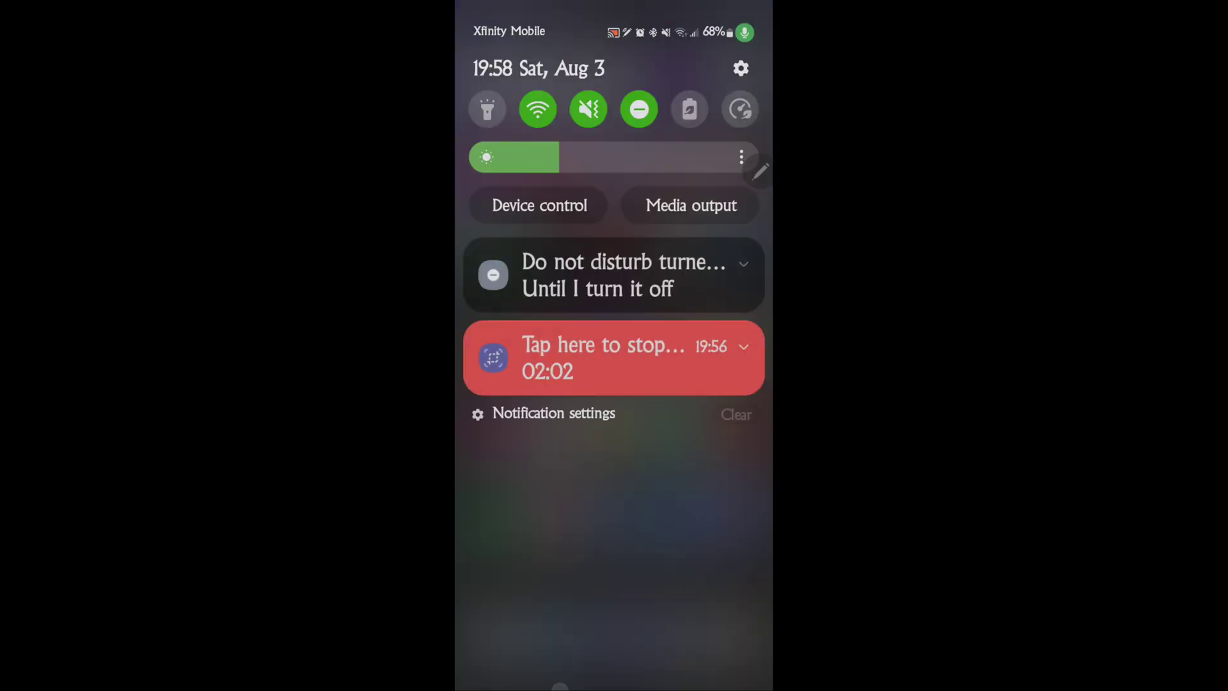
left_click(741, 68)
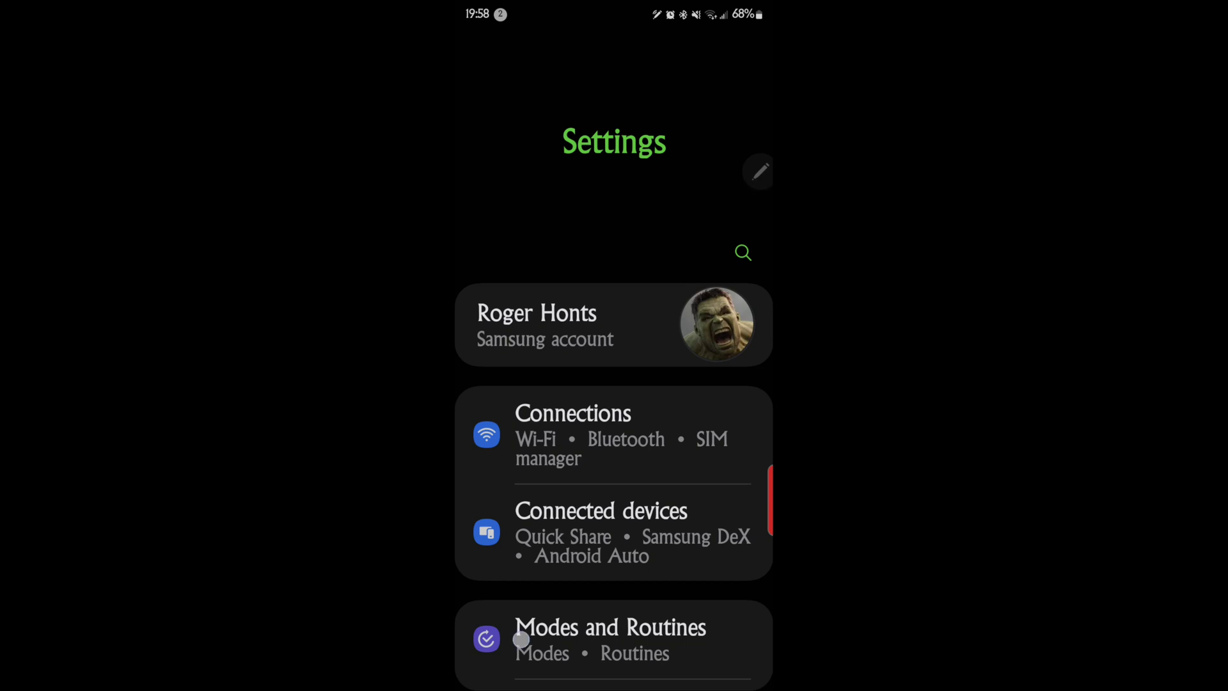
left_click_drag(531, 641, 532, 358)
left_click_drag(505, 594, 502, 365)
left_click_drag(498, 614, 480, 372)
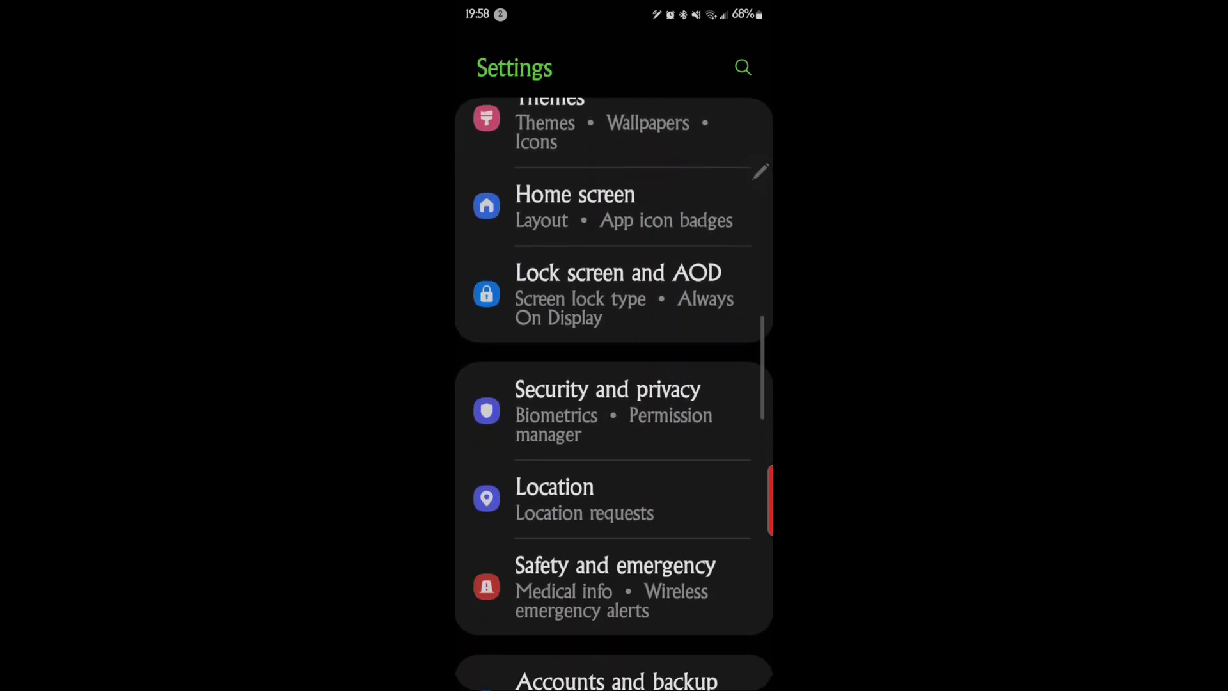
left_click_drag(501, 614, 493, 381)
left_click_drag(502, 489, 502, 289)
left_click_drag(501, 471, 501, 425)
left_click(571, 492)
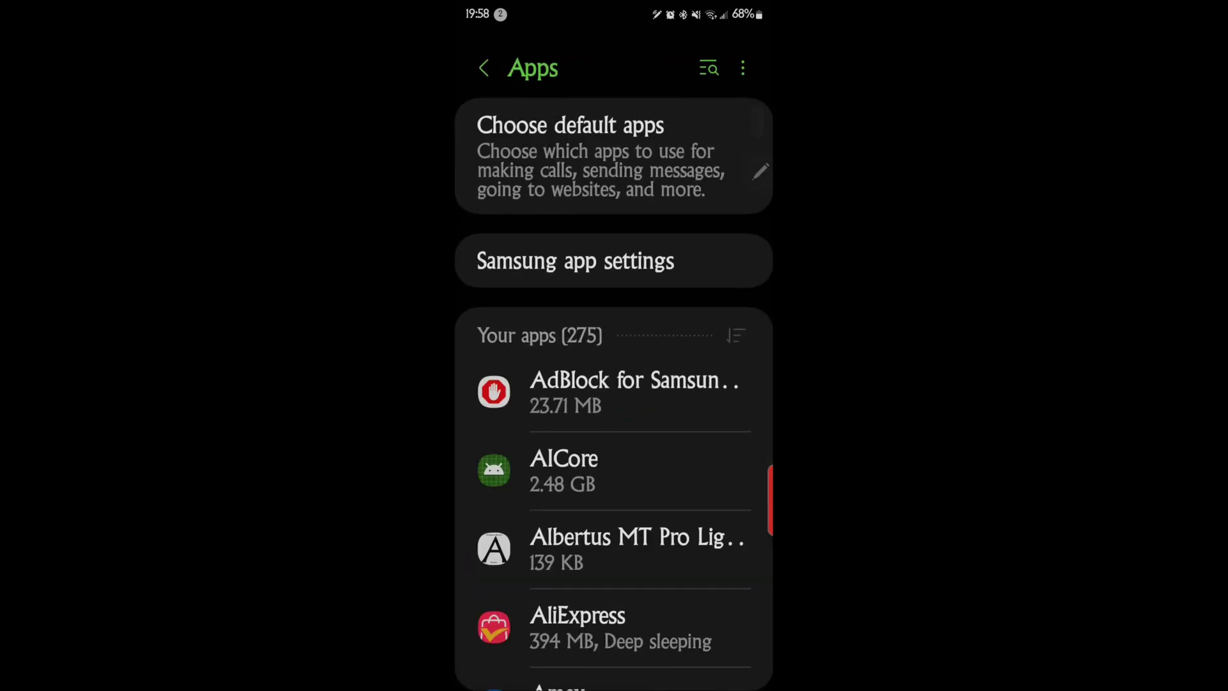
Sort the app list by size, putting Apple Music (22.98 GB) at the top
left_click(736, 335)
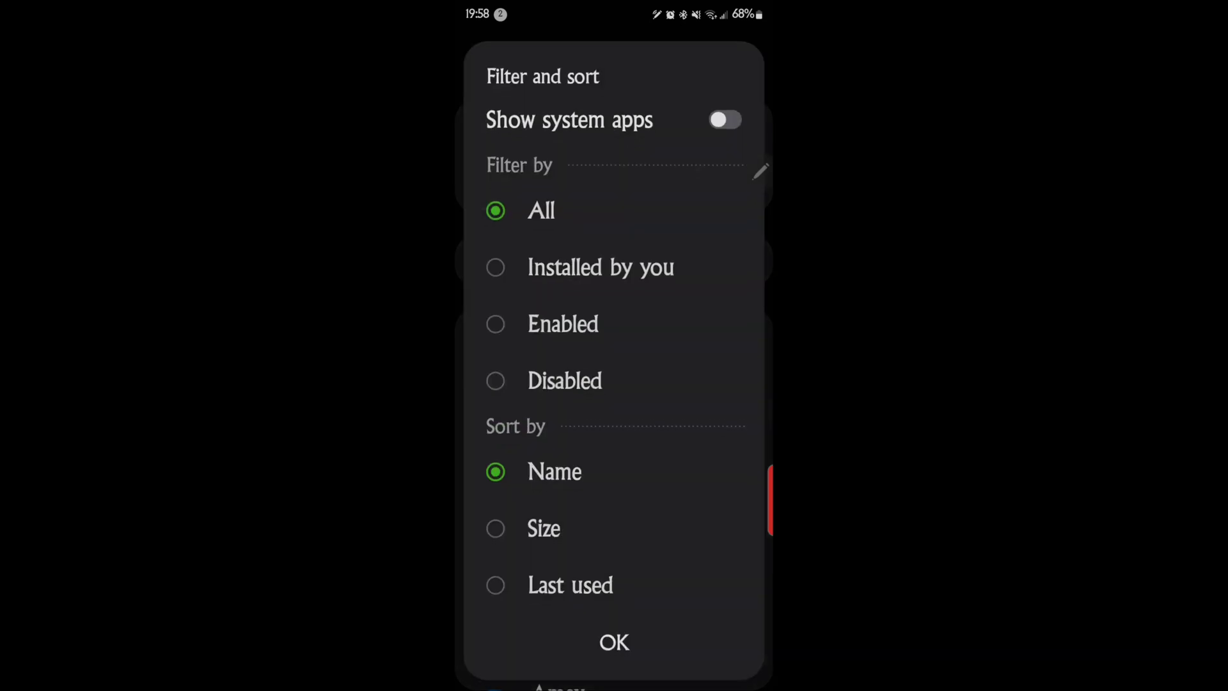
left_click(505, 534)
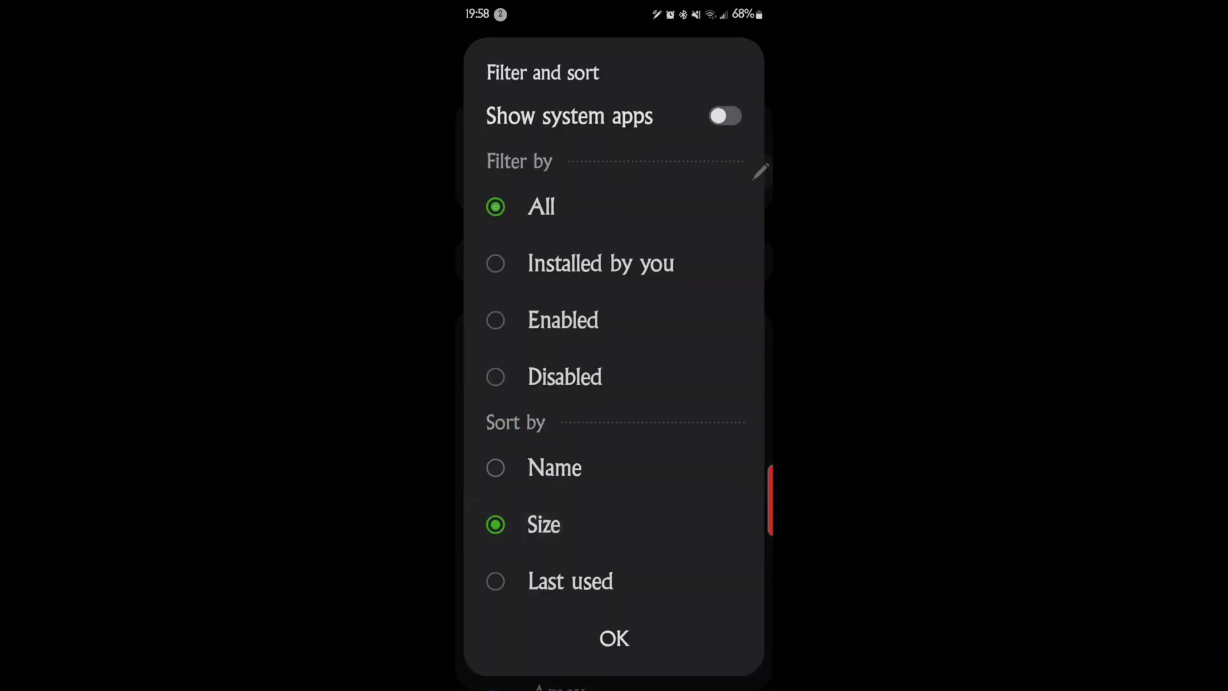
left_click(611, 638)
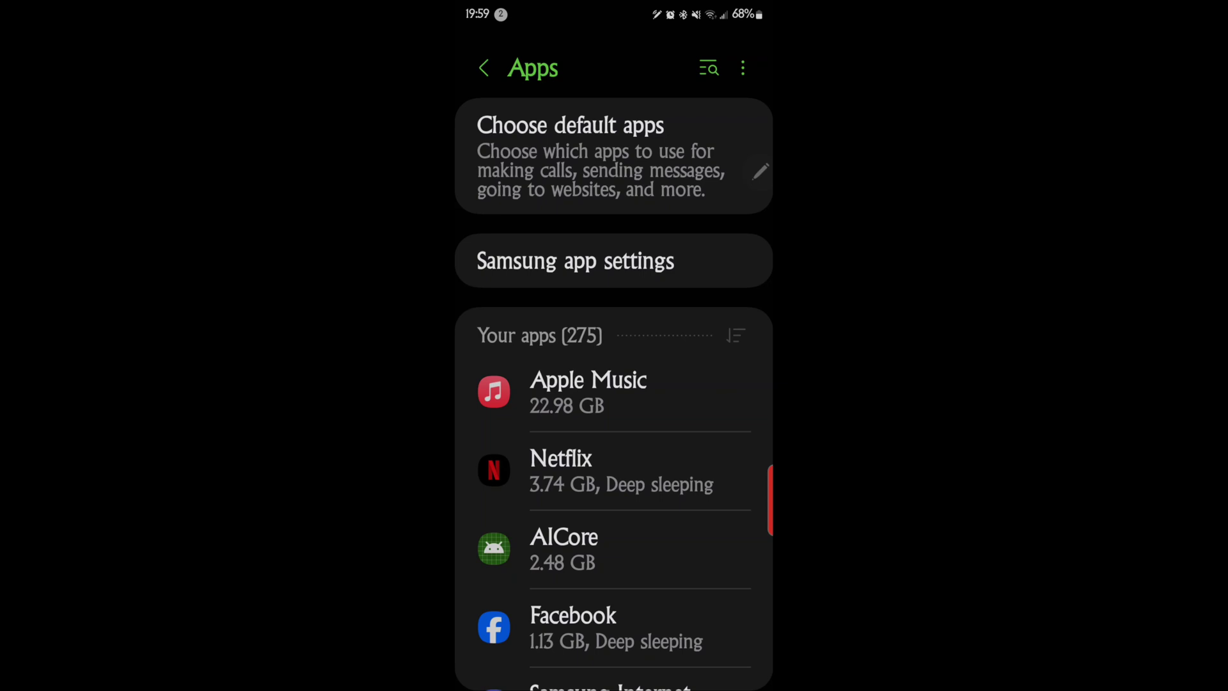
Scroll the size-sorted list down to Samsung Internet (1.13 GB) and Samsung Vision Core (1.02 GB)
left_click_drag(544, 481, 544, 447)
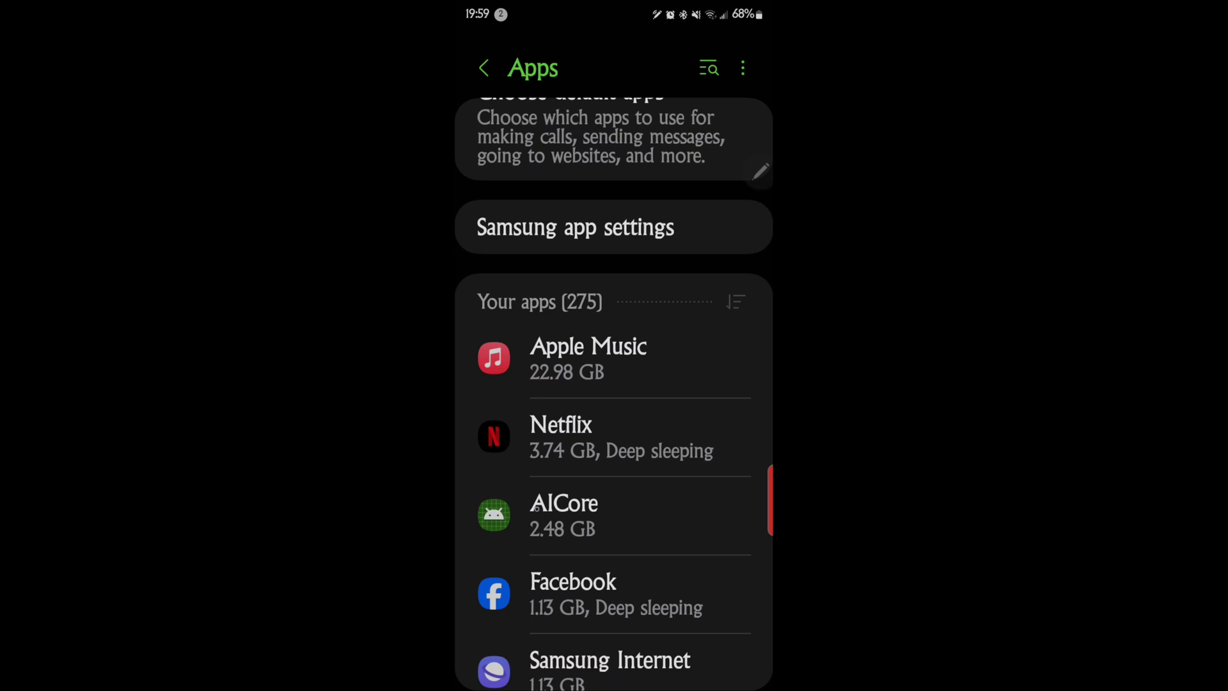
scroll(536, 506, "down", 3)
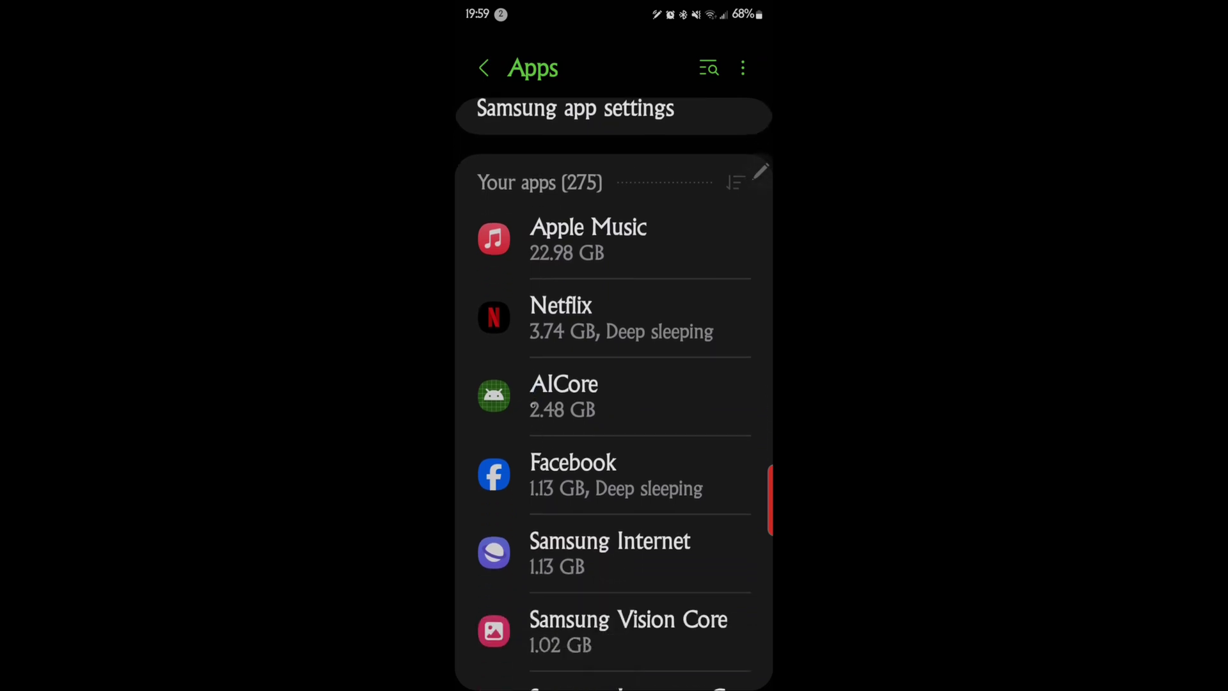
Open Facebook's Storage page: 418 MB app, 717 MB data, 562 MB cache
left_click(548, 474)
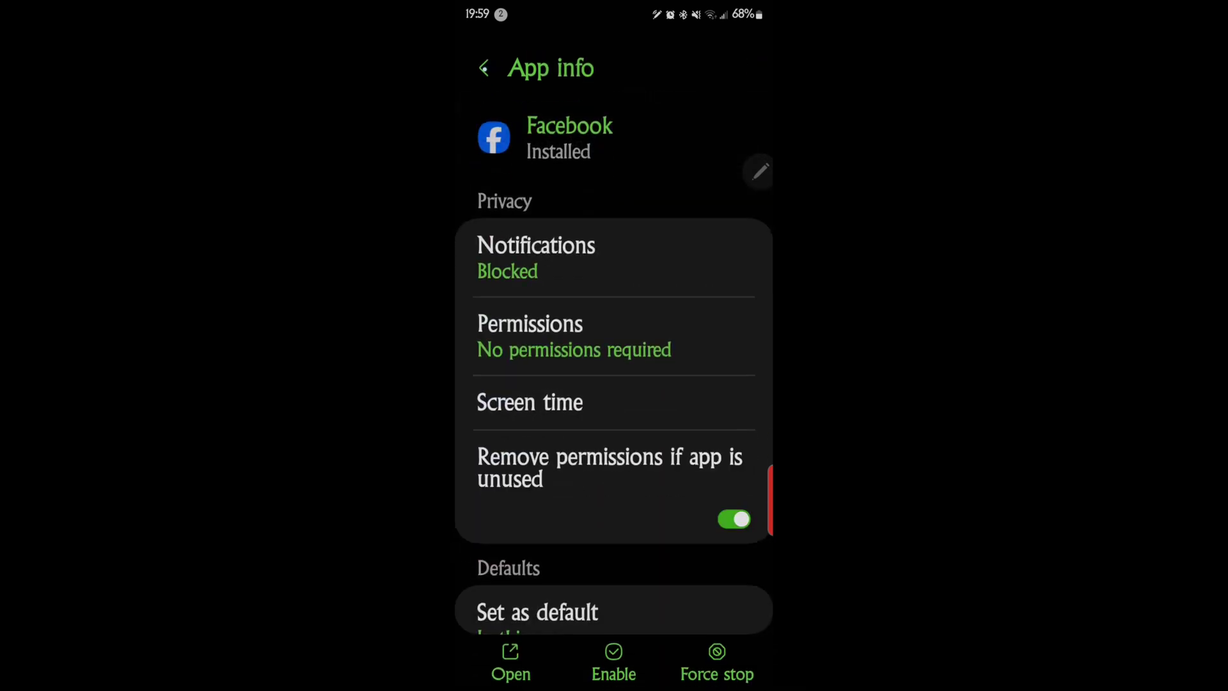
left_click(484, 68)
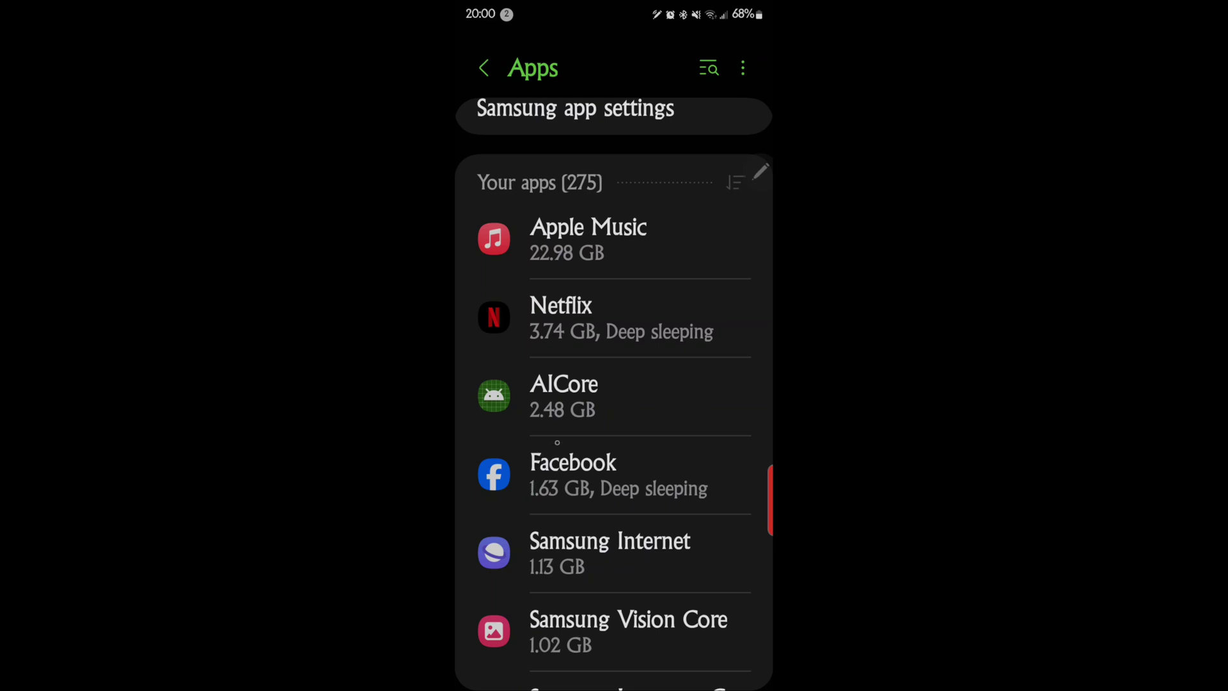
left_click(548, 481)
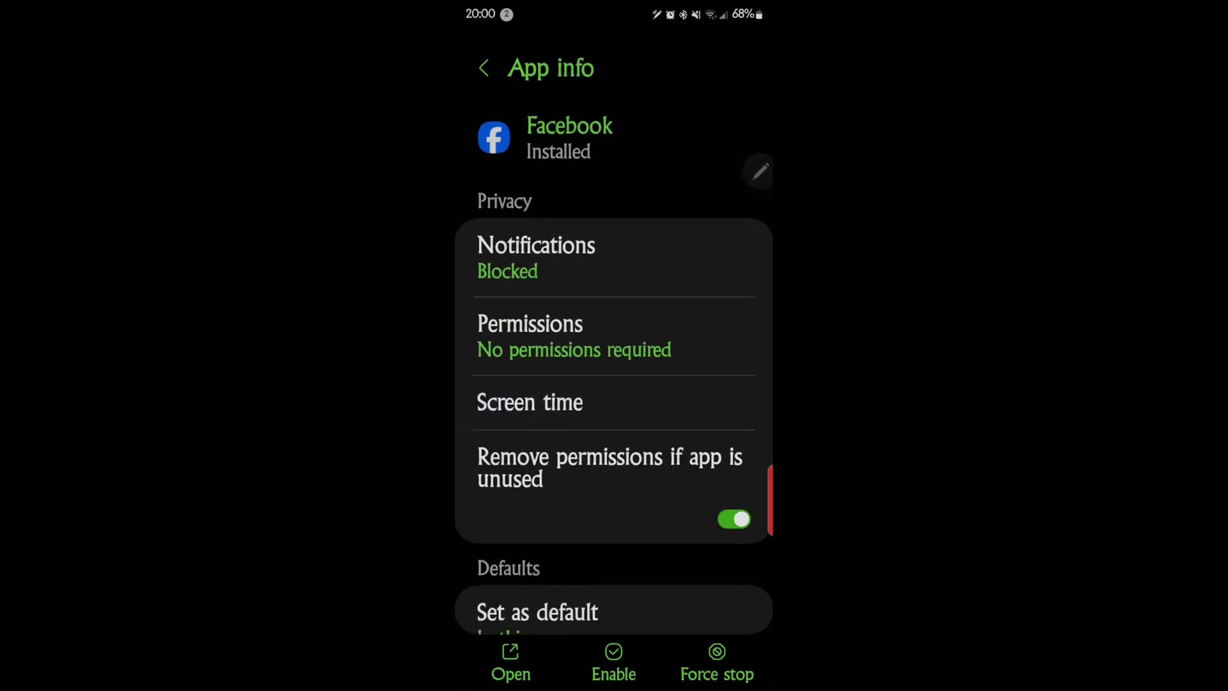
left_click_drag(507, 576, 488, 433)
left_click_drag(502, 524, 491, 403)
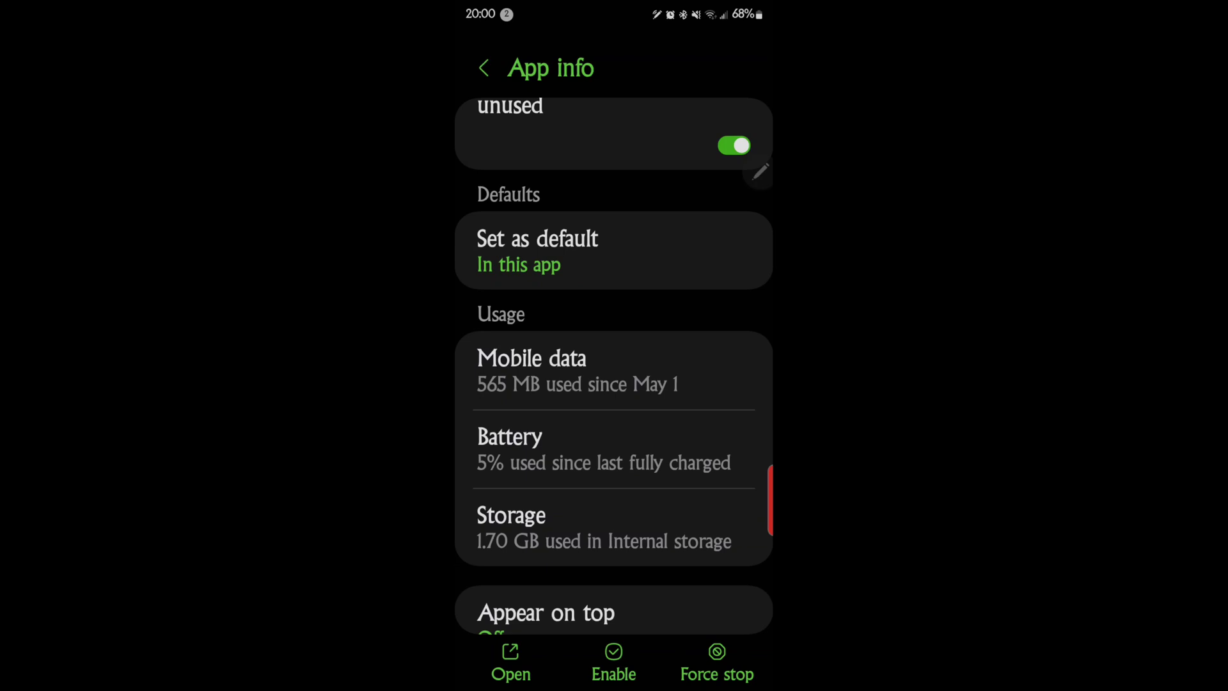
left_click_drag(496, 542, 480, 471)
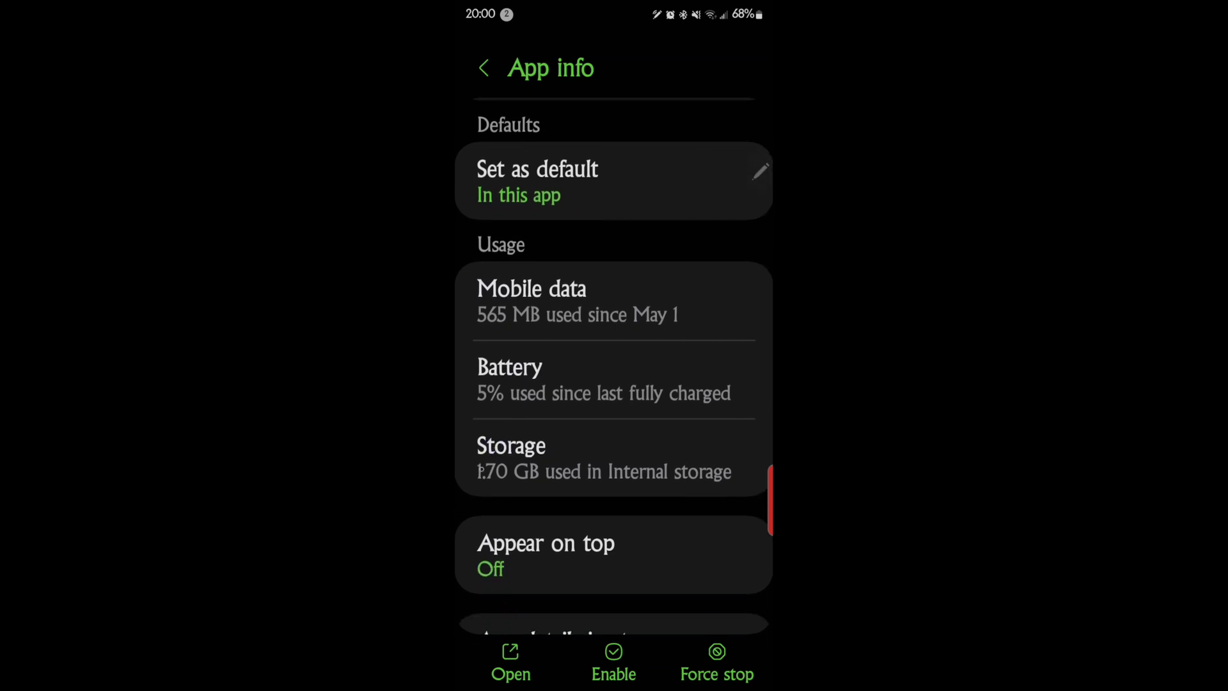
left_click(571, 454)
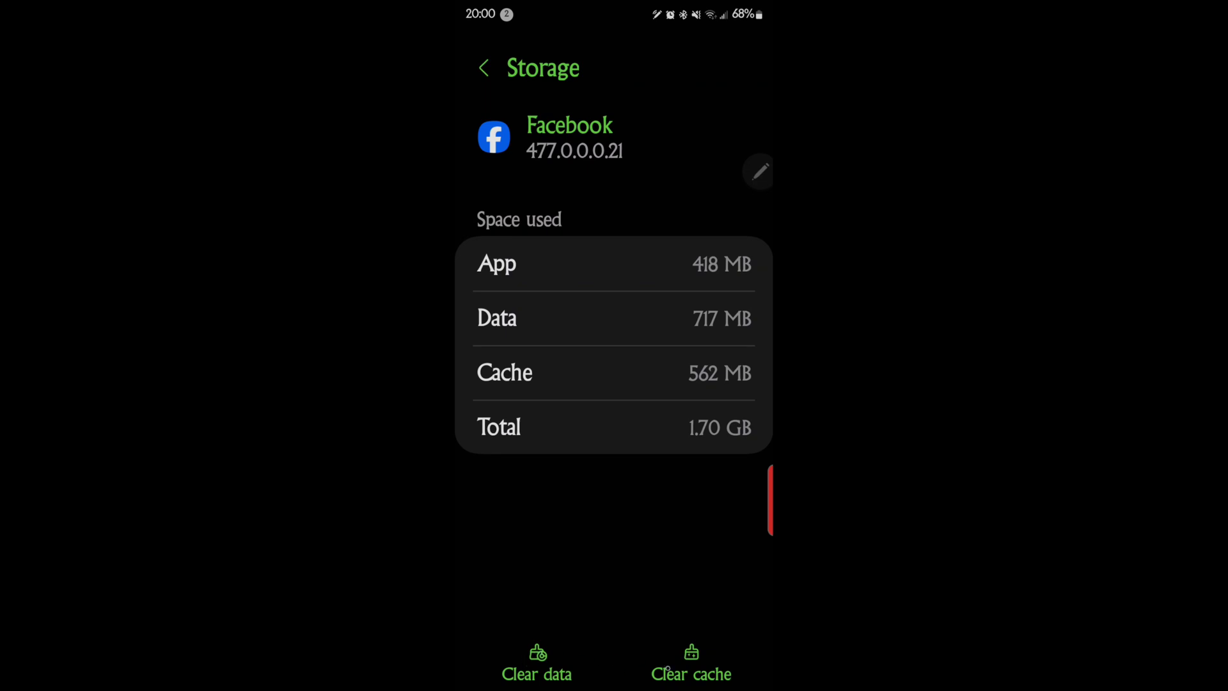
Clear Facebook's 562 MB cache and 717 MB data, then return to the Apps list
left_click(691, 650)
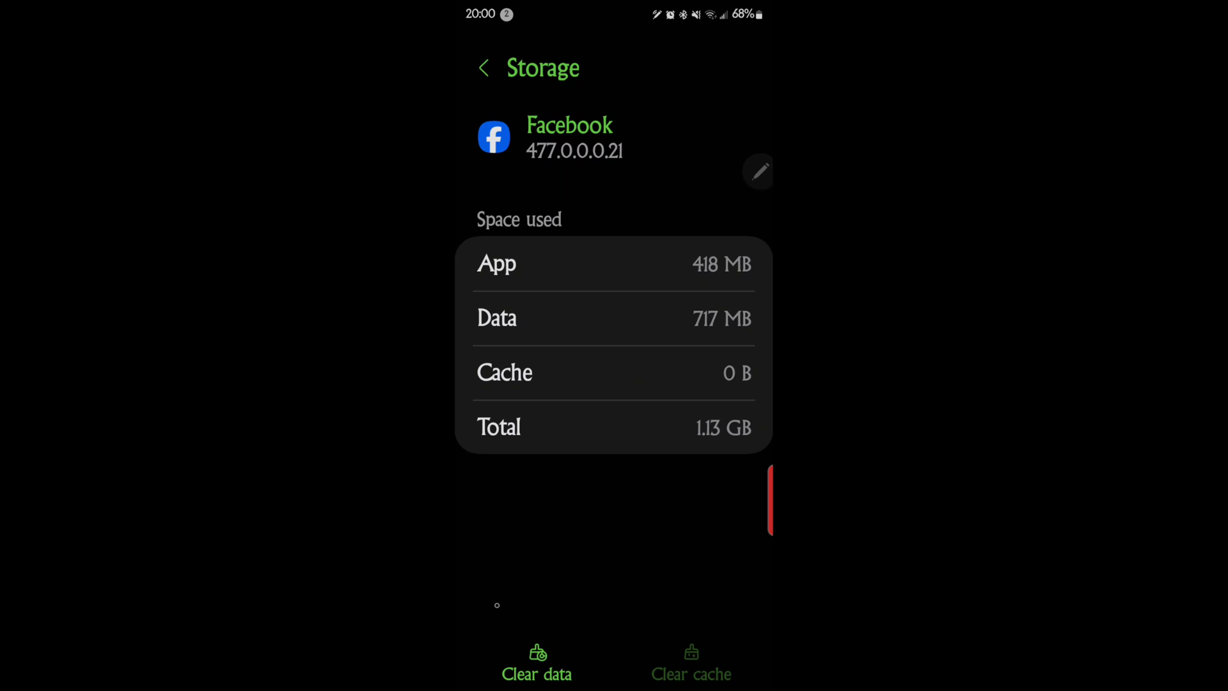
left_click(536, 661)
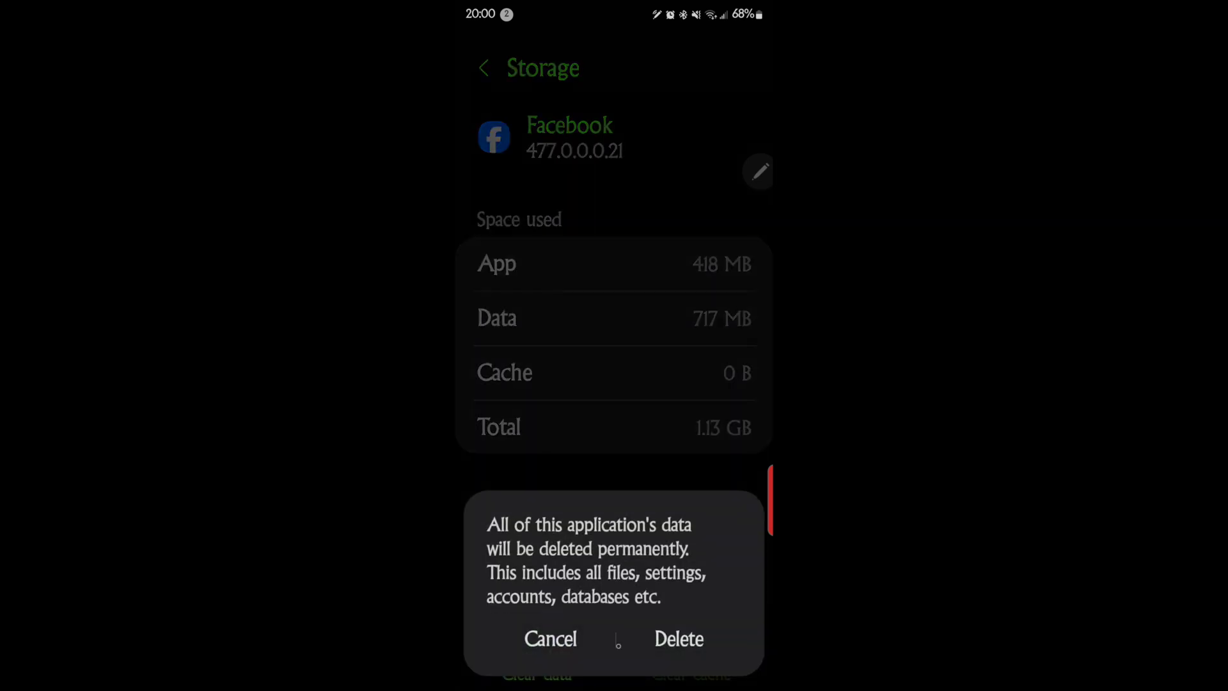
left_click(679, 638)
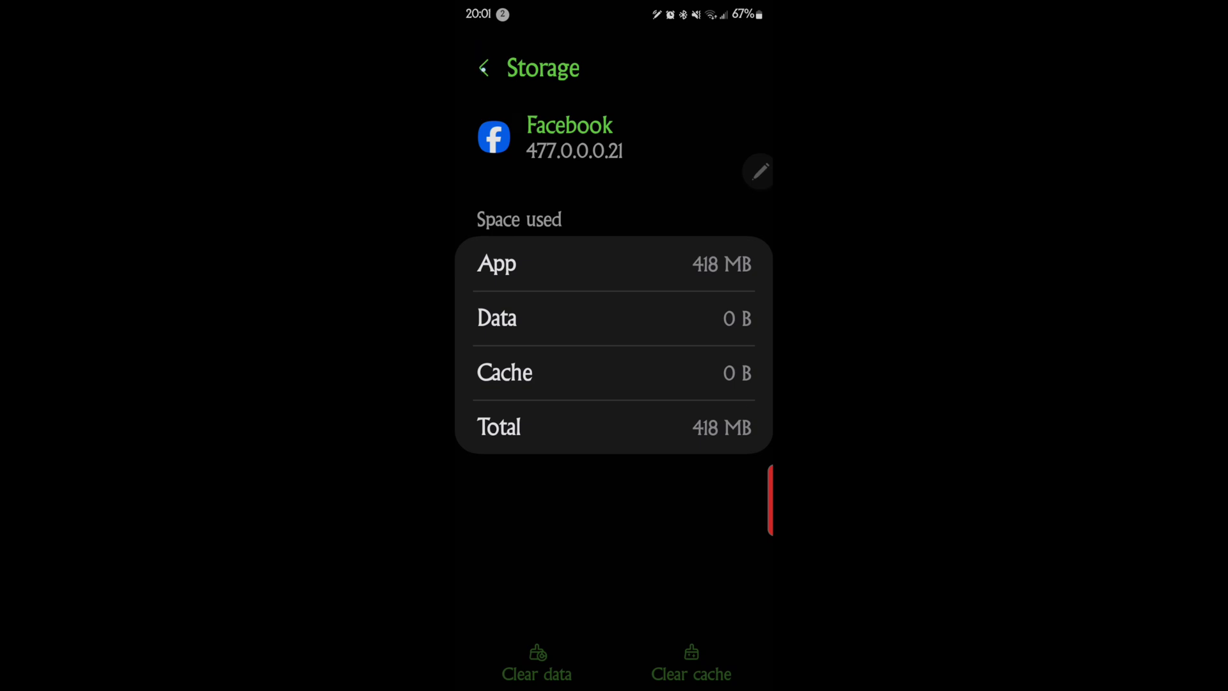
left_click(483, 67)
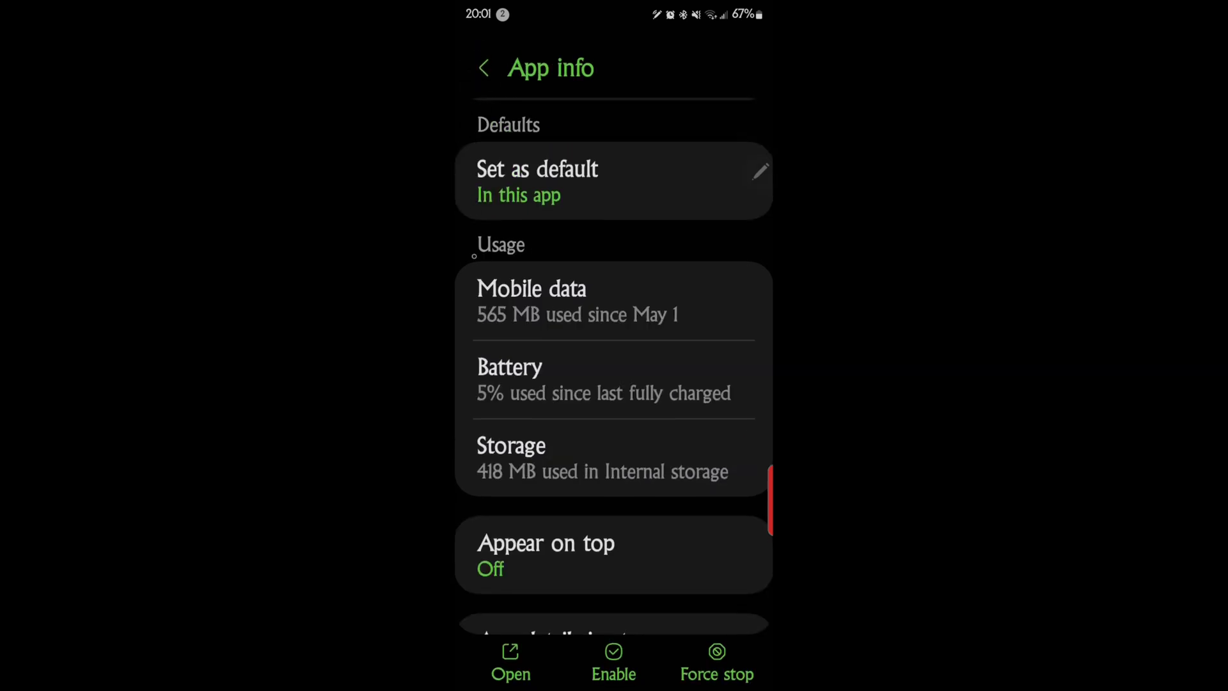
left_click(483, 68)
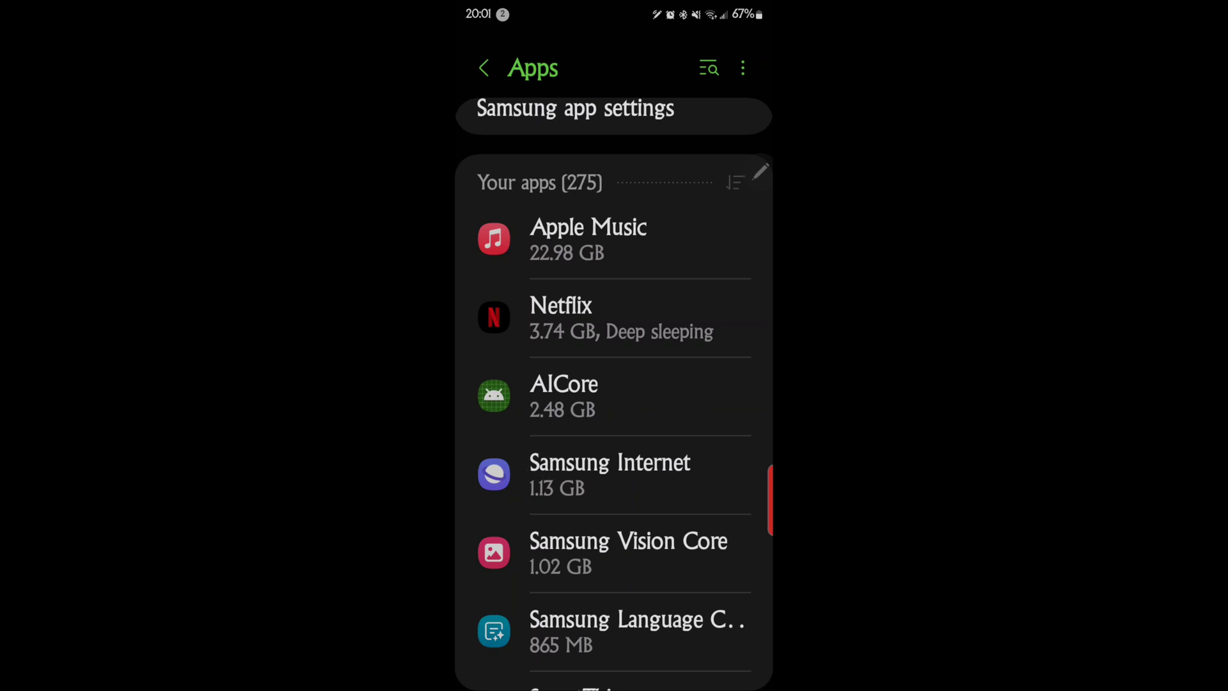
left_click_drag(614, 685, 614, 448)
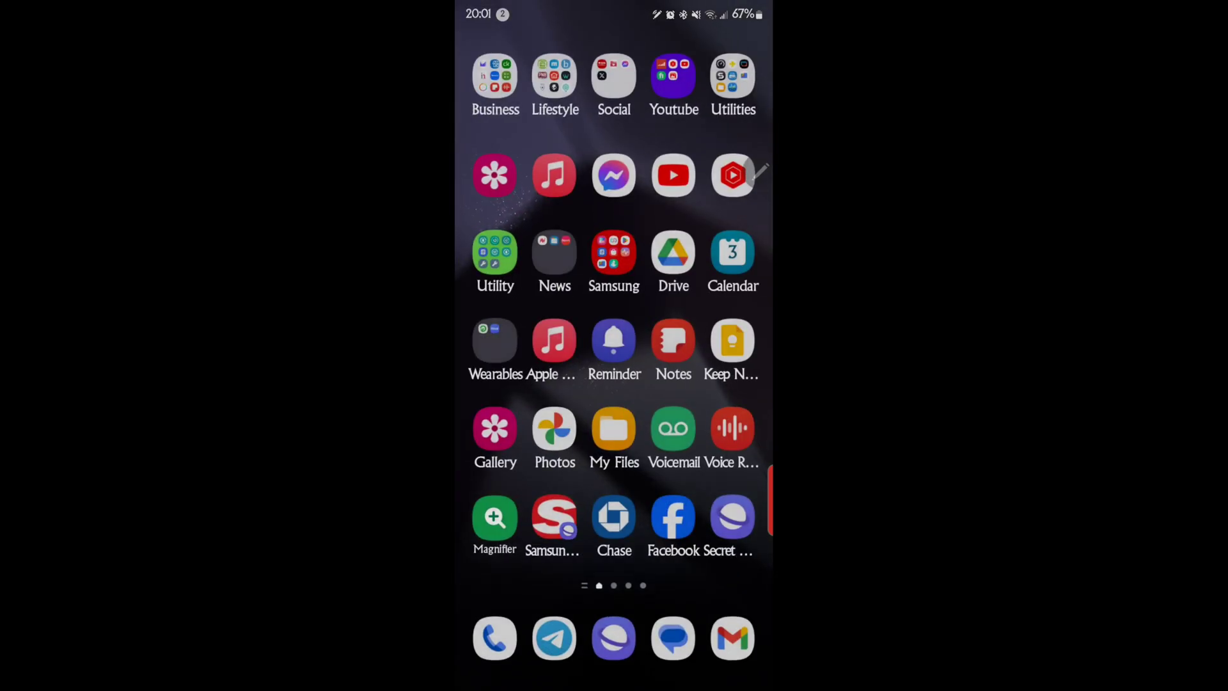
left_click(554, 517)
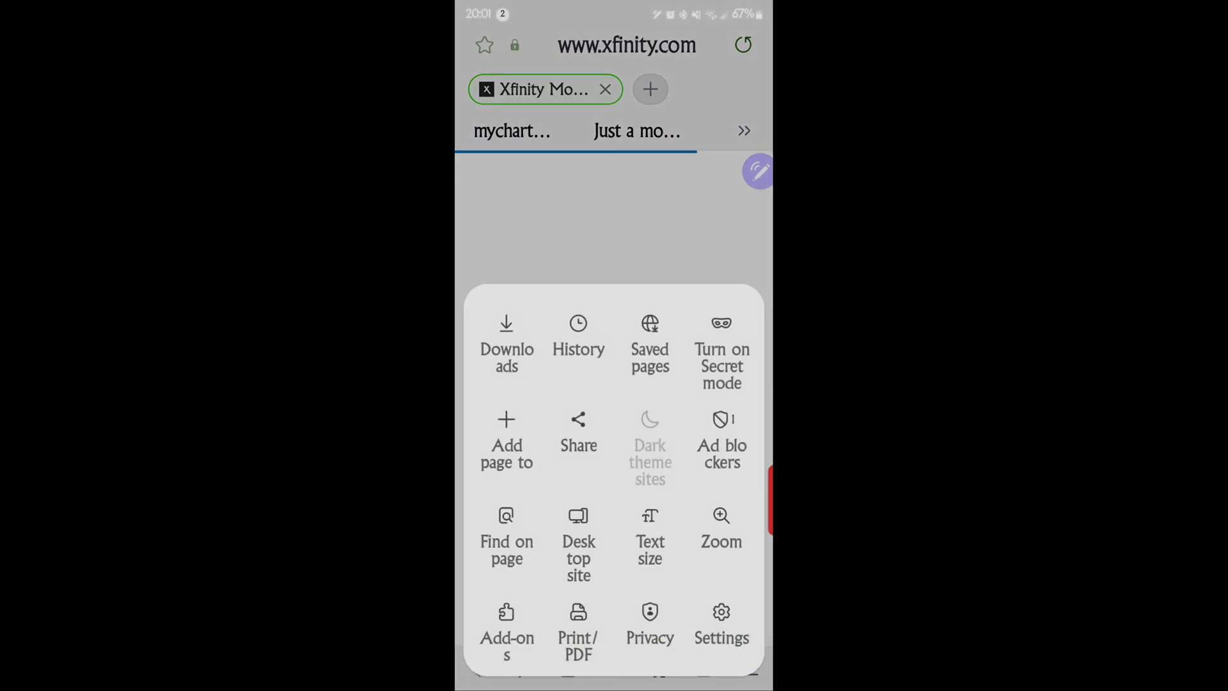
Go to Personal browsing data in the browser's Settings
left_click(700, 622)
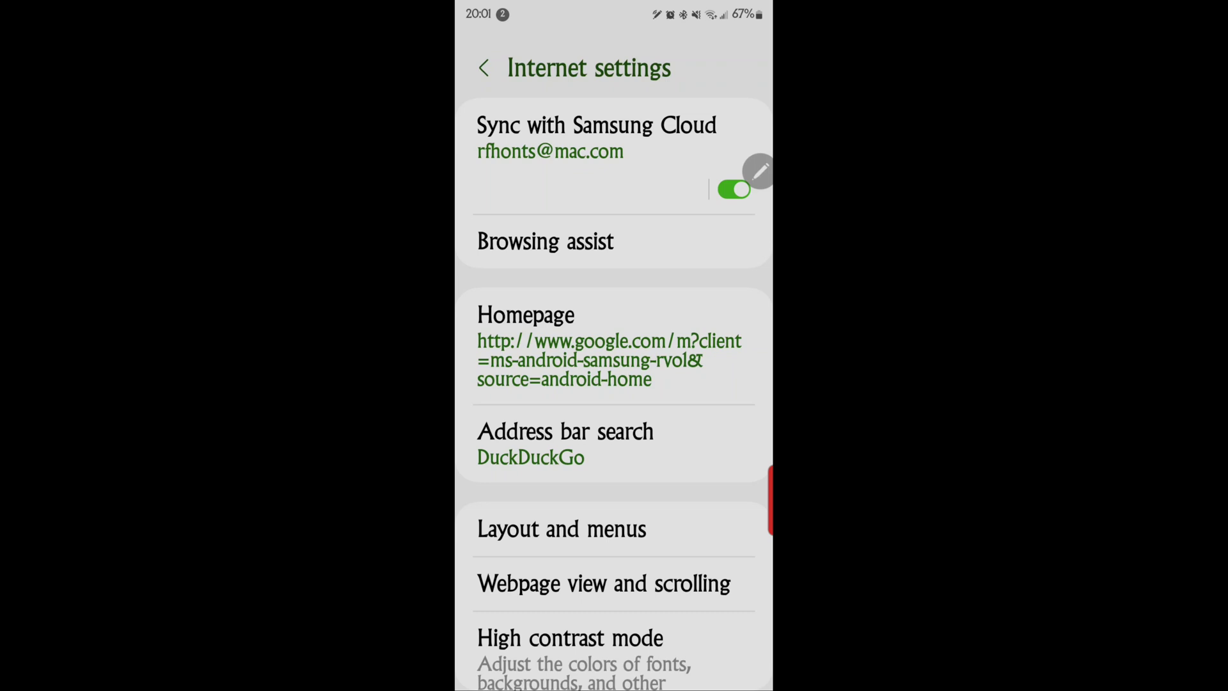
left_click_drag(544, 610, 525, 591)
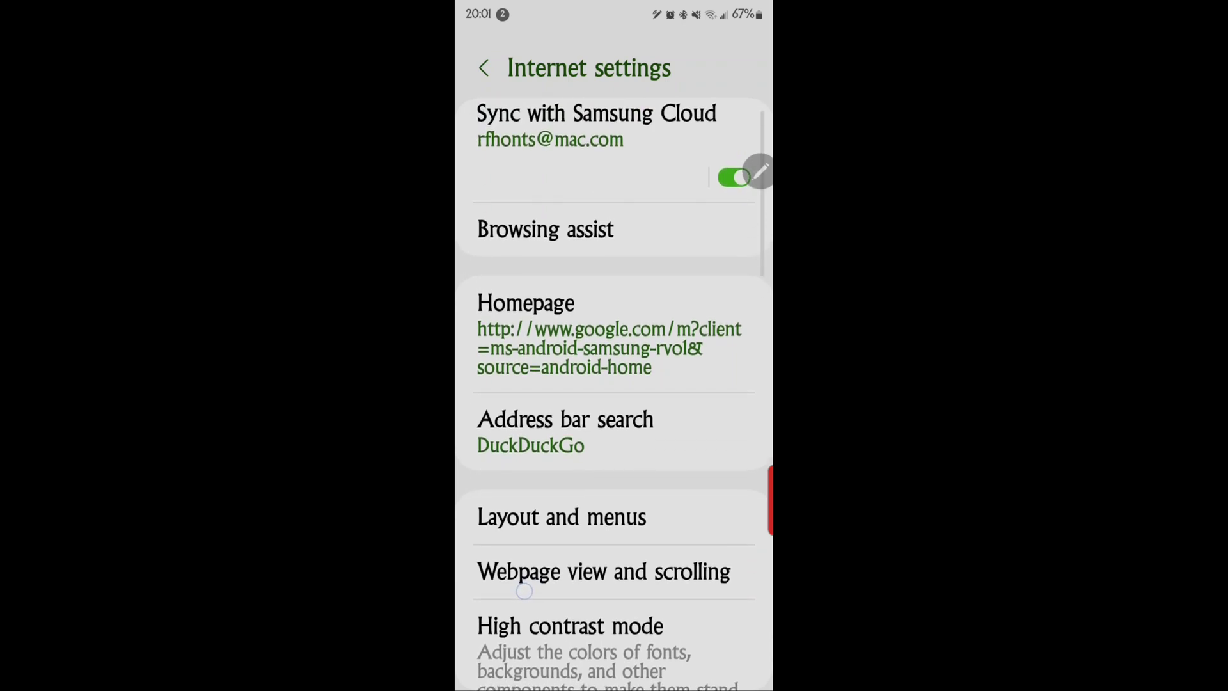
mouse_move(524, 591)
left_mouse_down()
mouse_move(533, 541)
mouse_move(493, 482)
left_mouse_up()
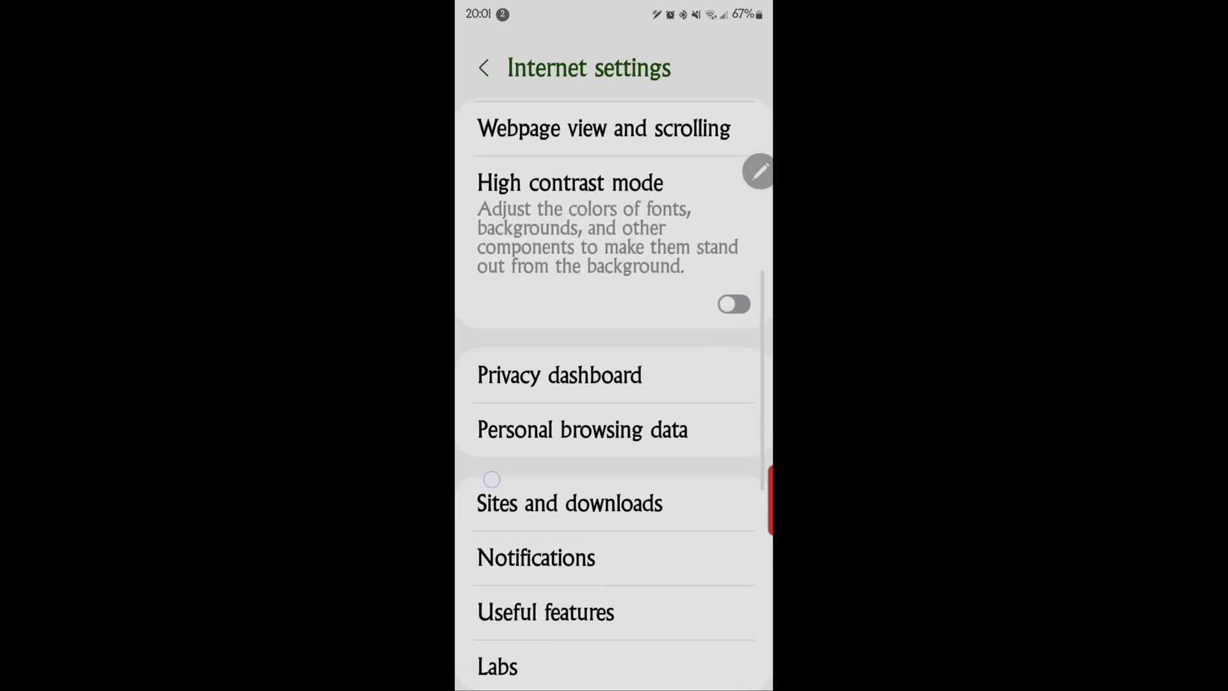
left_click(504, 420)
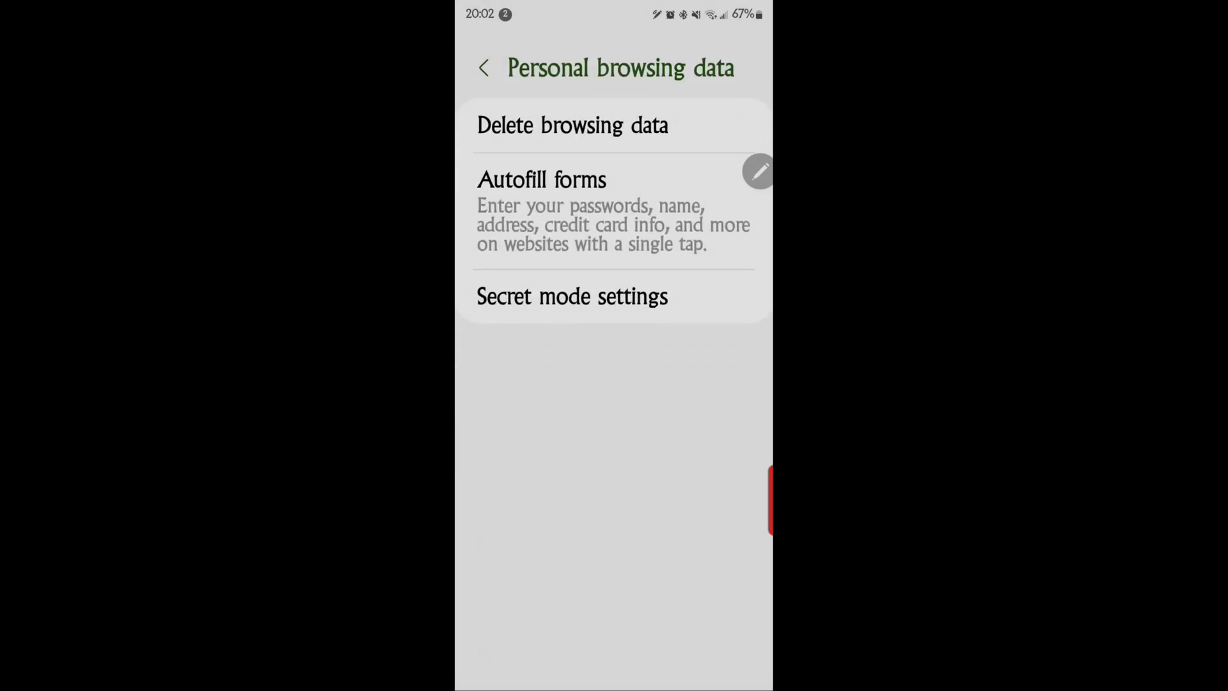
Delete Samsung Internet's browsing history, cookies and cache
left_click(520, 119)
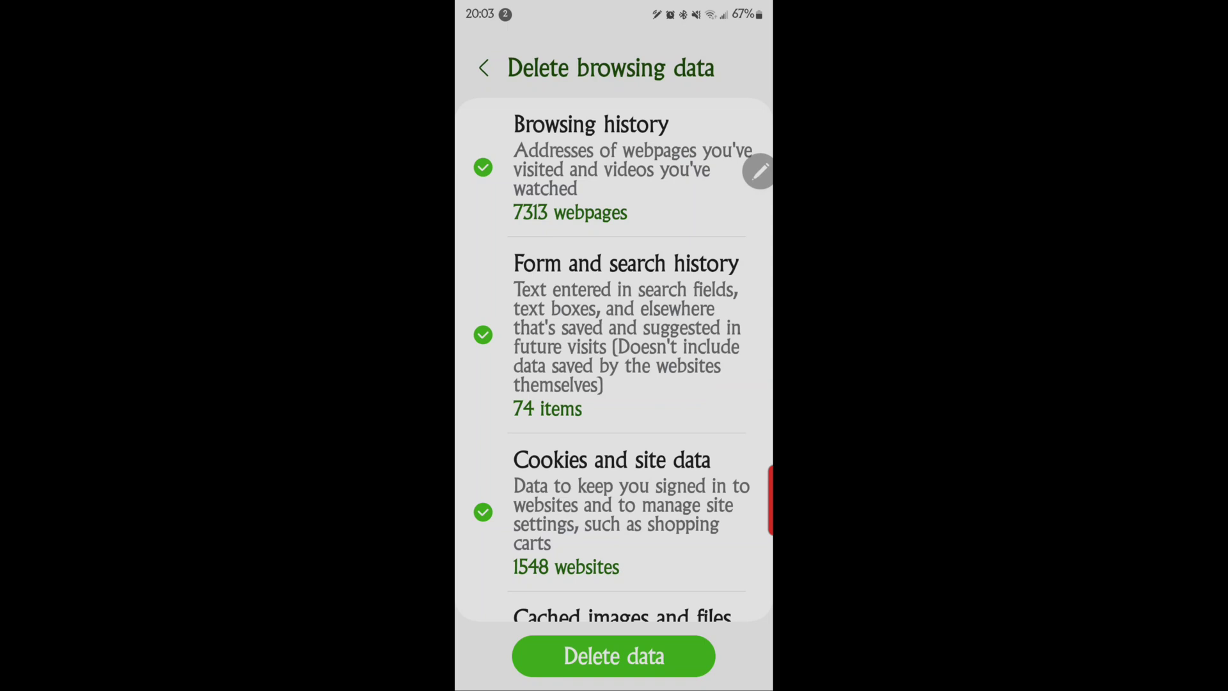
left_click_drag(493, 479, 507, 330)
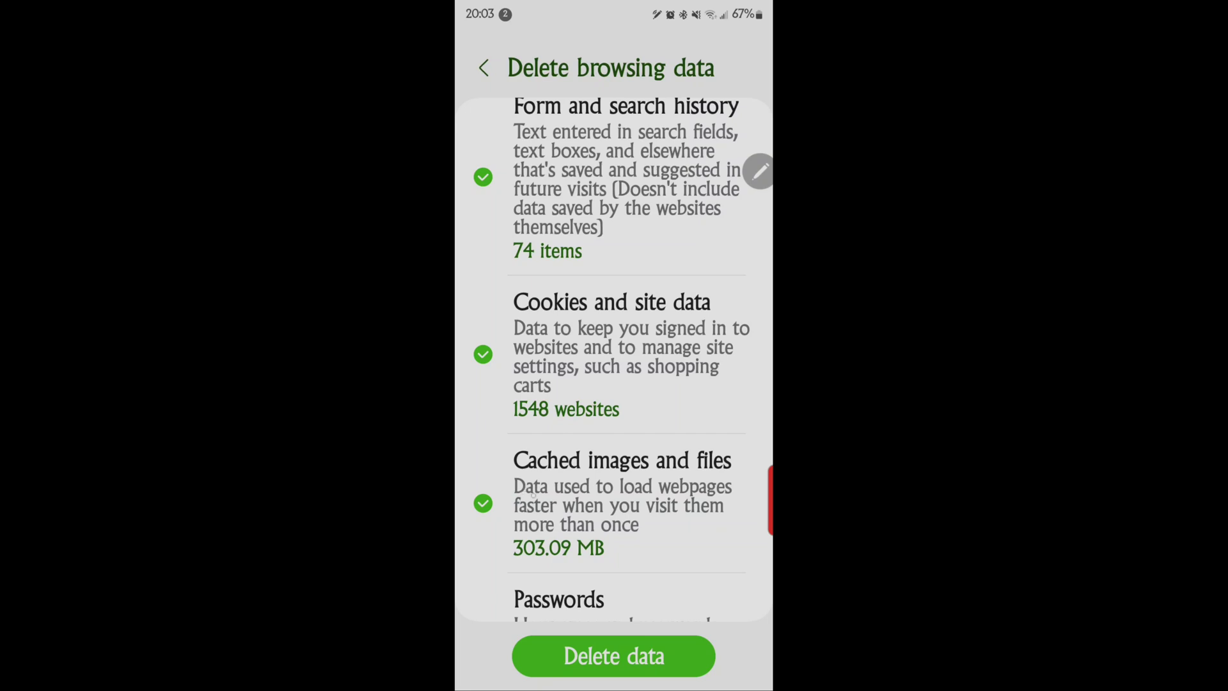
mouse_move(542, 530)
left_mouse_down()
mouse_move(499, 335)
mouse_move(496, 375)
left_mouse_up()
mouse_move(496, 458)
left_mouse_down()
mouse_move(496, 390)
mouse_move(517, 514)
left_mouse_up()
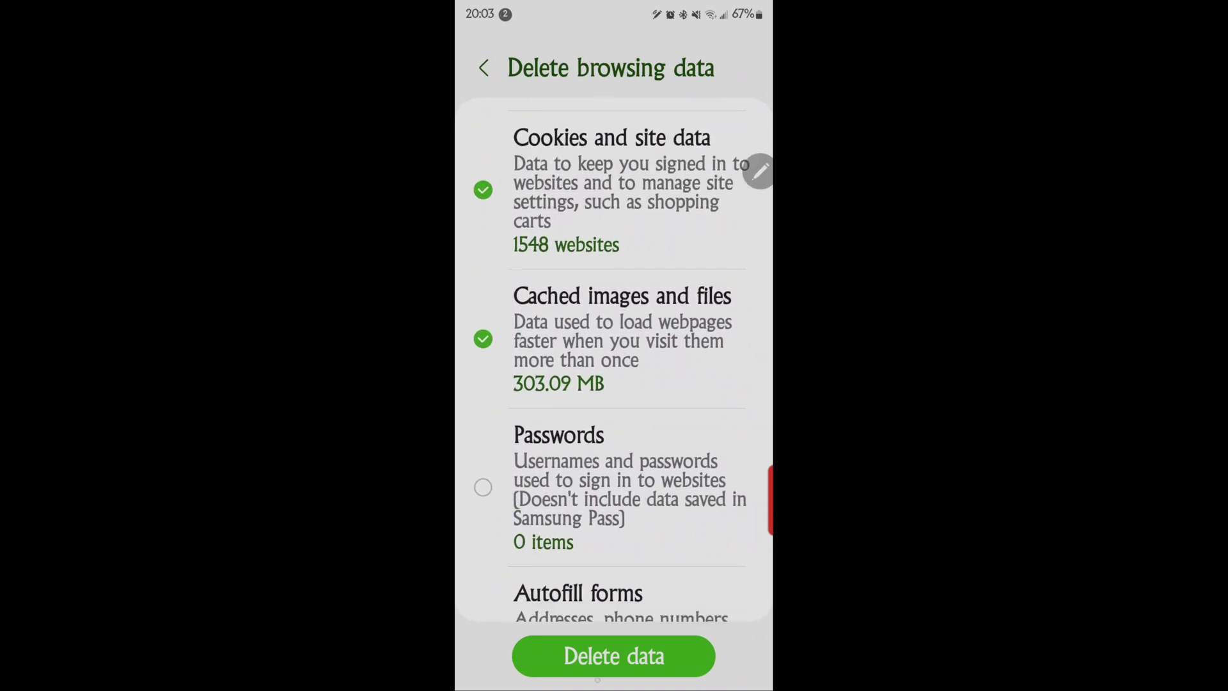
left_click(583, 662)
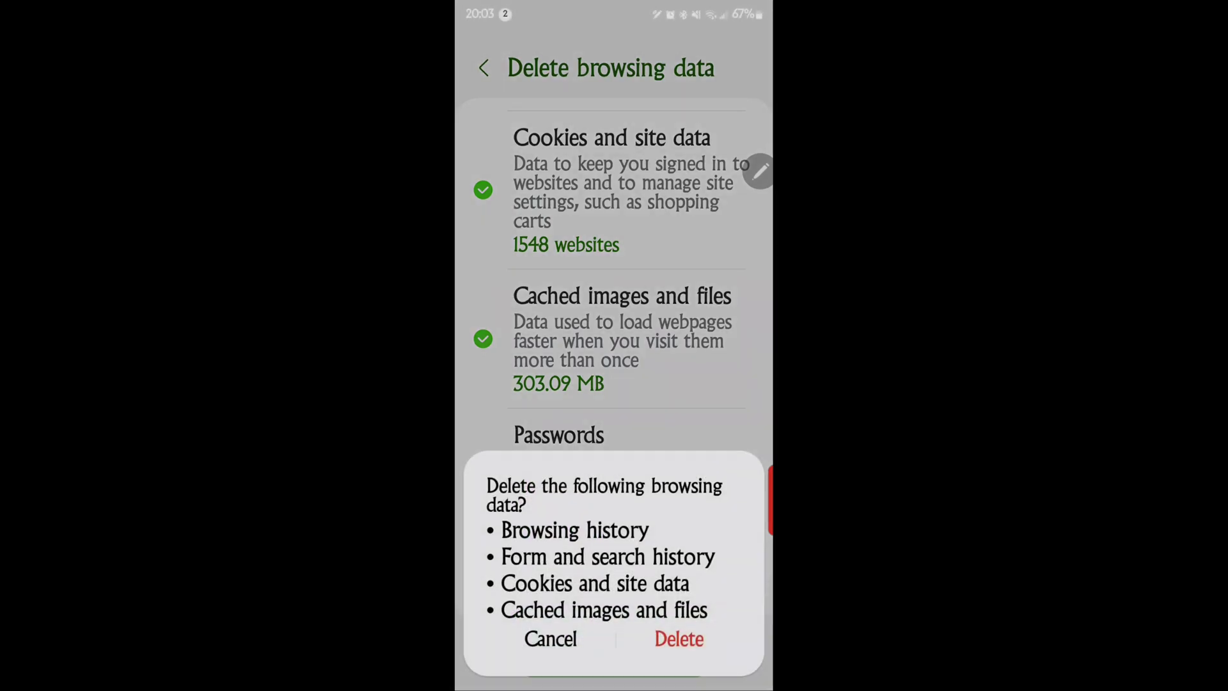
left_click(679, 638)
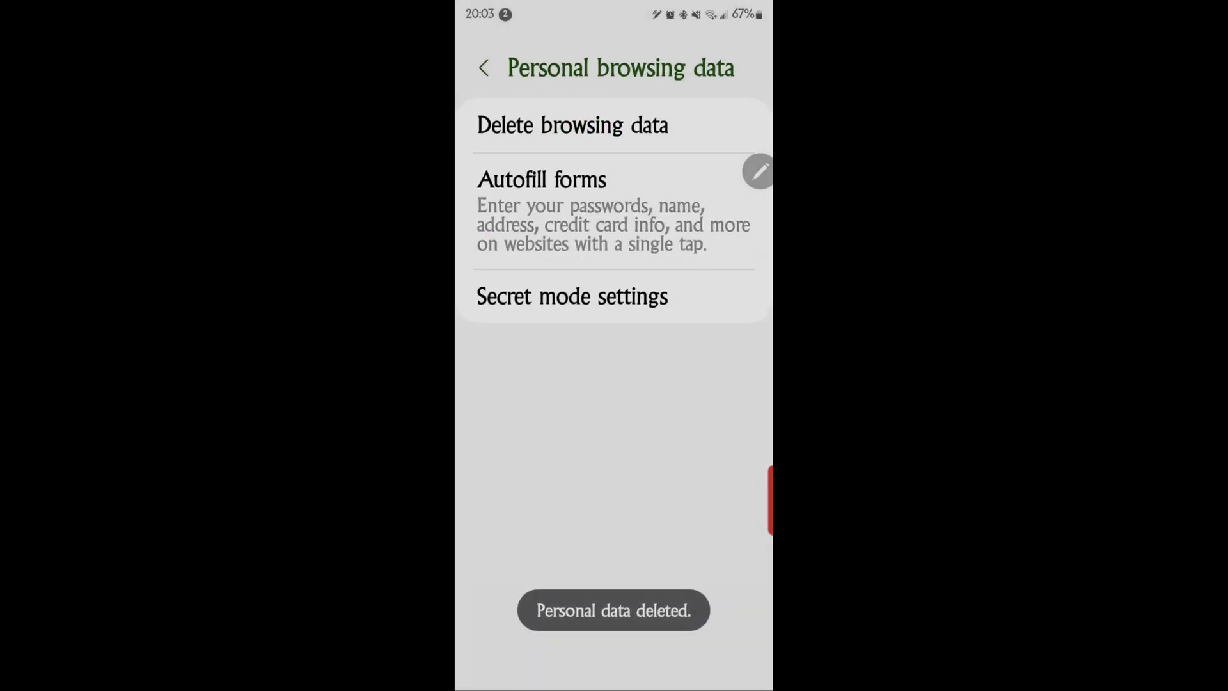
Switch back to the Settings Apps list through Recents
left_click(483, 68)
left_click_drag(602, 684, 614, 415)
left_click(579, 253)
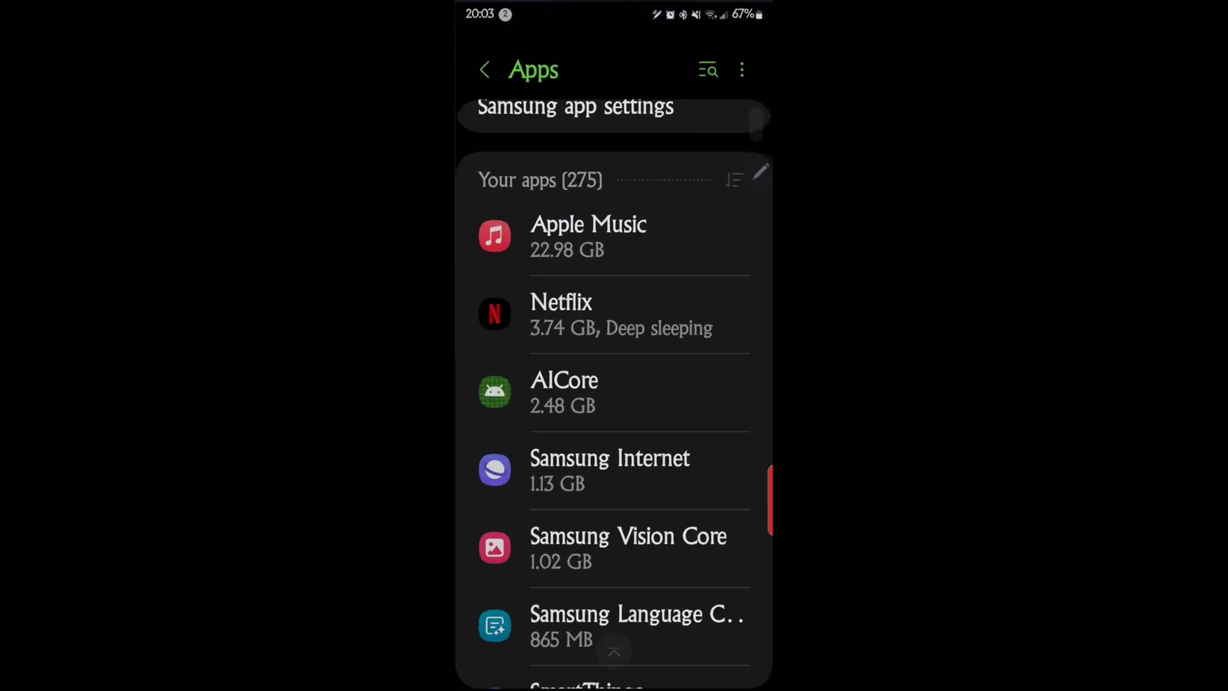
Scroll the Apps list past Samsung Internet (529 MB) and Facebook (418 MB) to Geekbench 6
left_click_drag(532, 540, 511, 461)
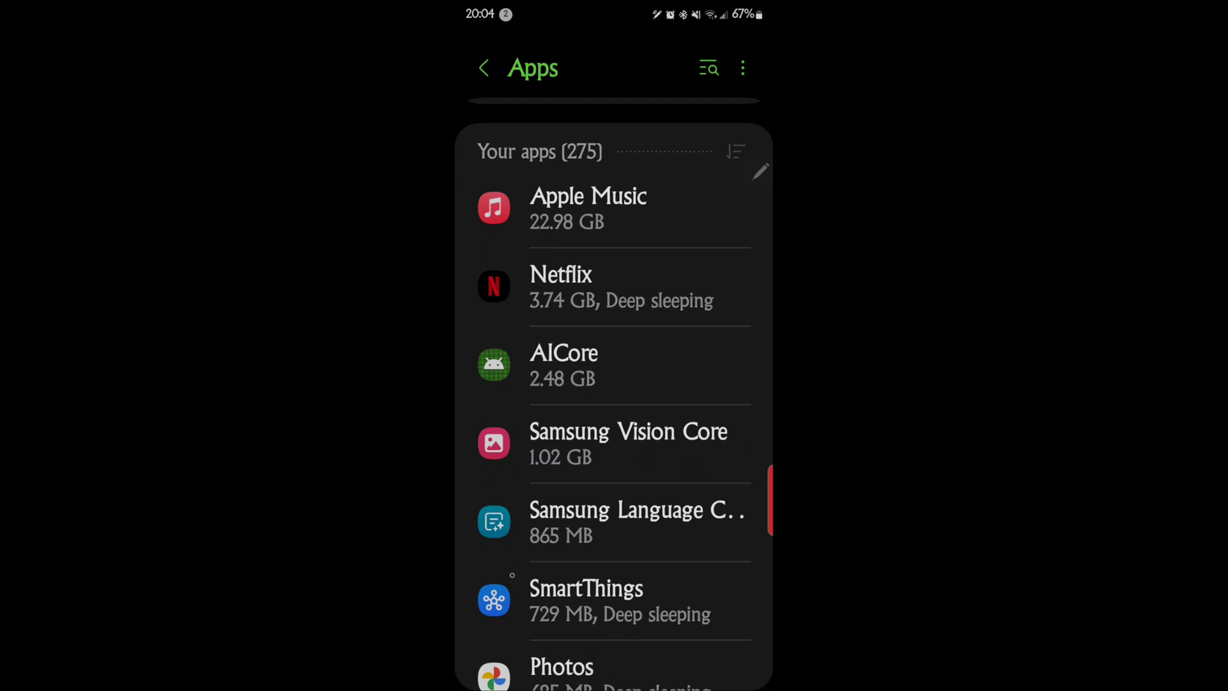
left_click_drag(509, 578, 471, 282)
left_click_drag(509, 625, 507, 493)
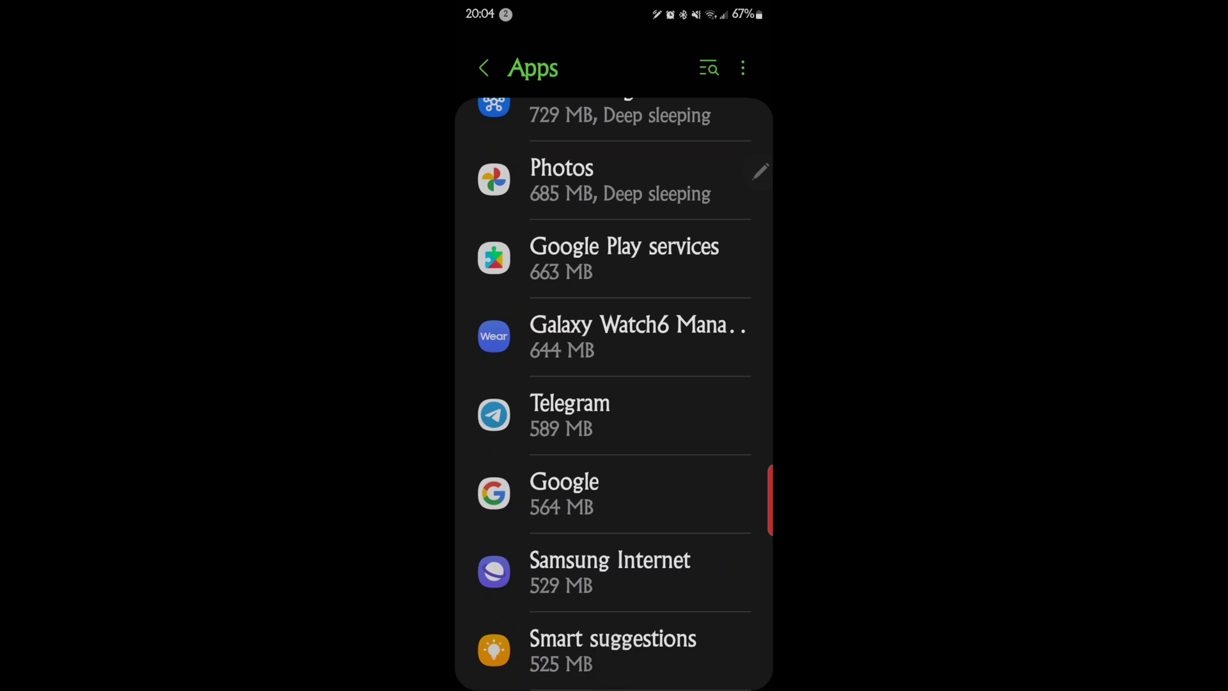
left_click_drag(508, 515, 468, 183)
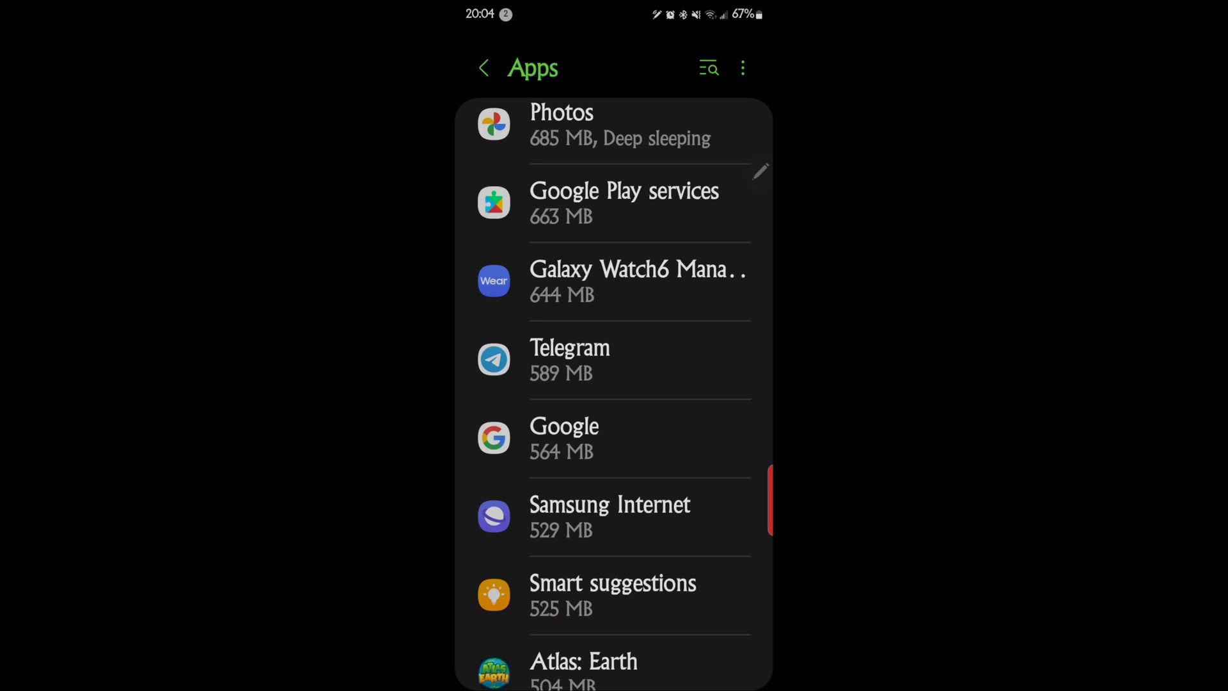
left_click_drag(524, 228, 502, 310)
left_click_drag(528, 622, 522, 473)
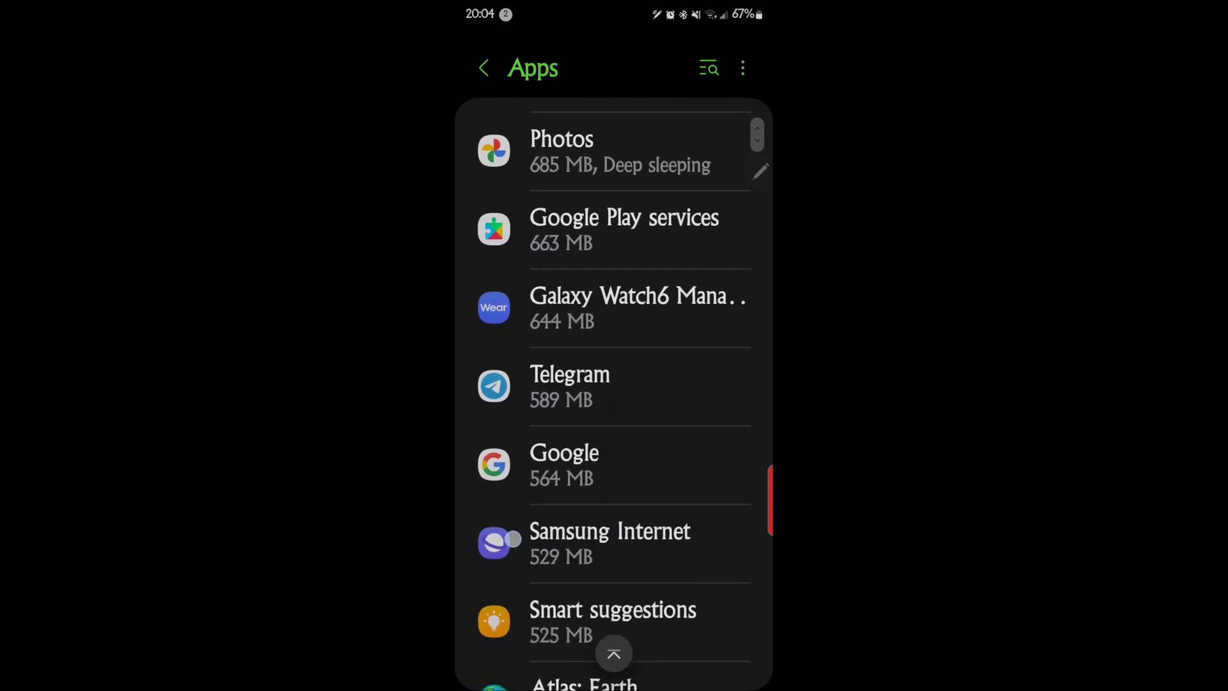
left_click_drag(514, 532, 512, 377)
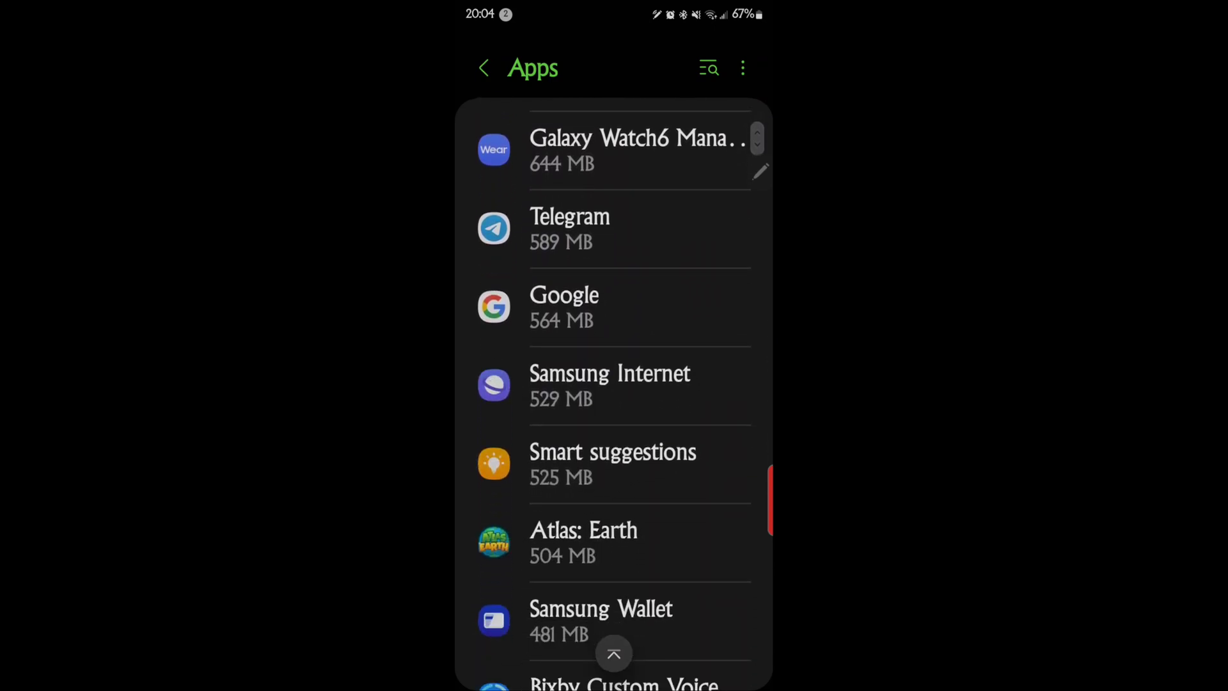
left_click_drag(536, 568, 486, 415)
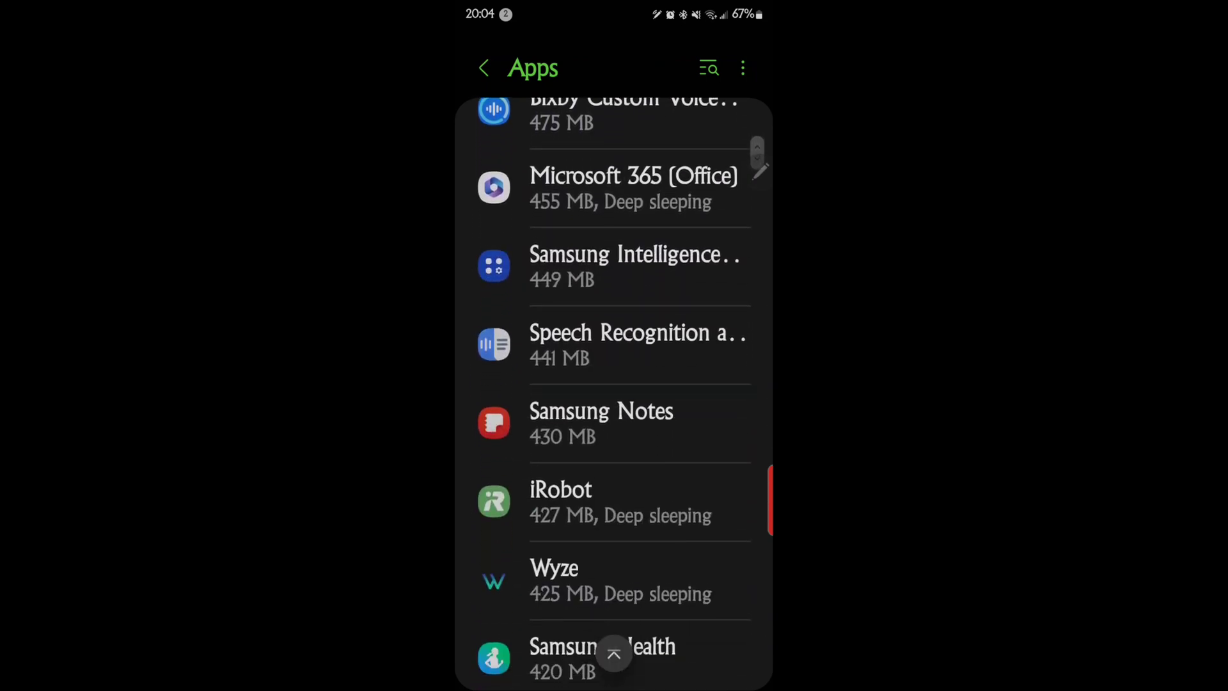
left_click_drag(486, 480, 481, 349)
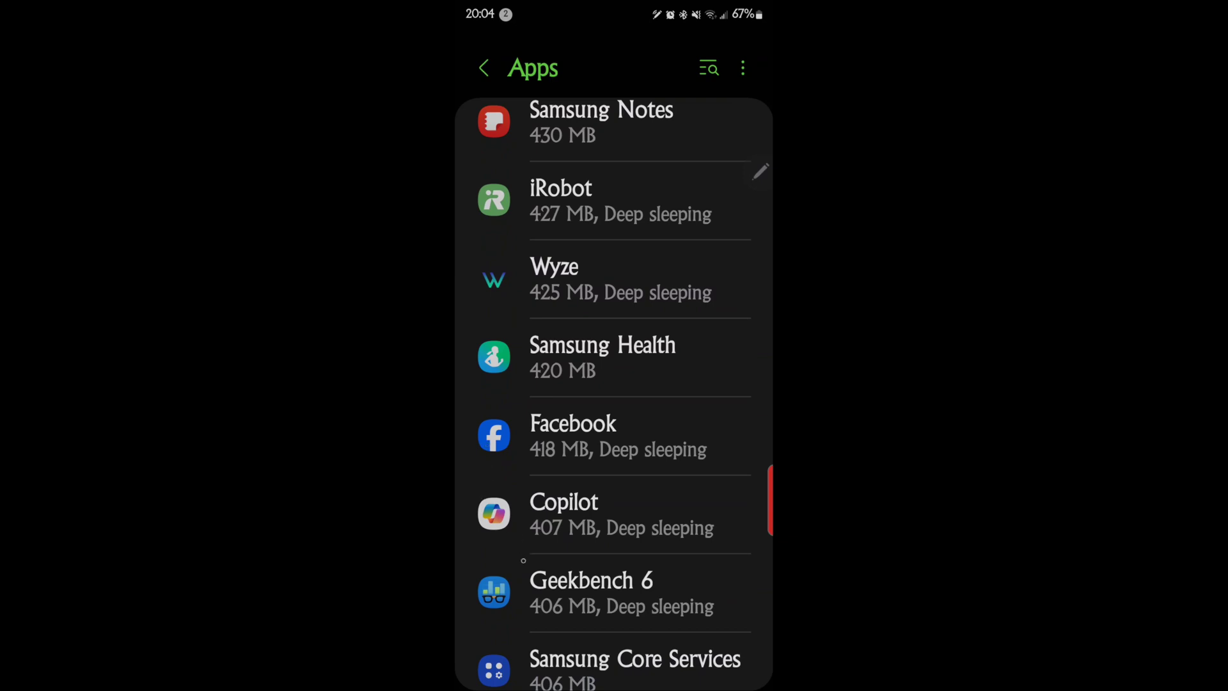
left_click_drag(523, 567, 522, 491)
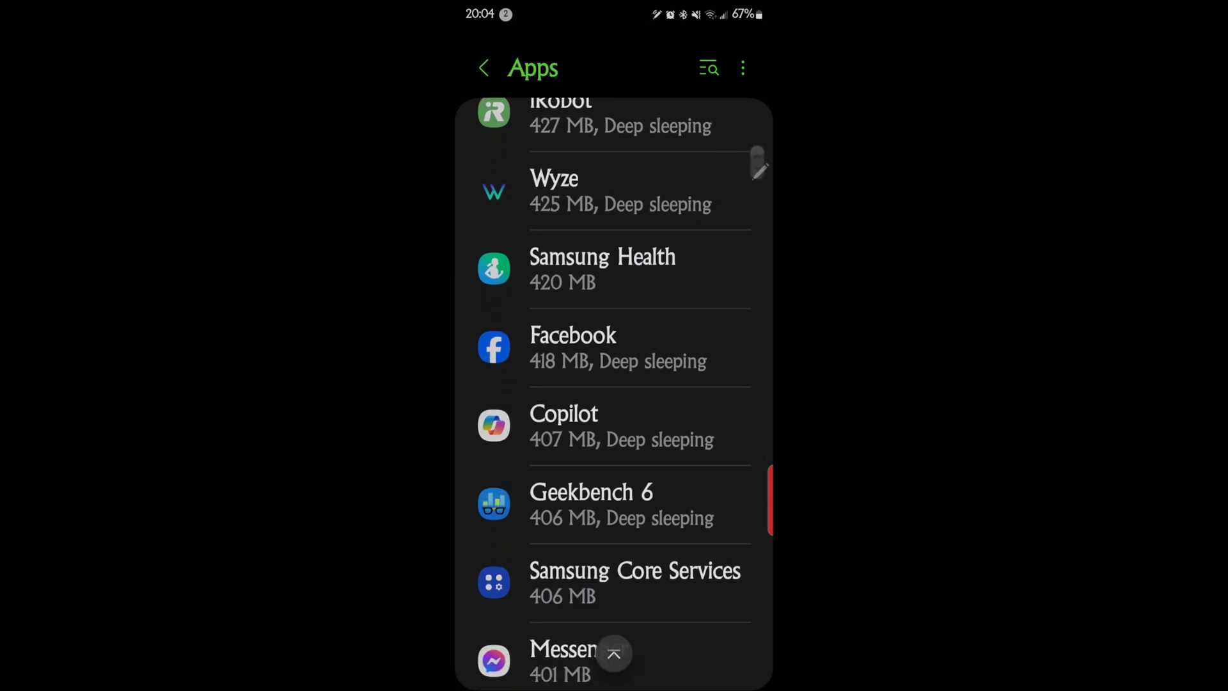
Clear Geekbench 6's data and cache from its Storage page, leaving 401 MB
left_click(607, 502)
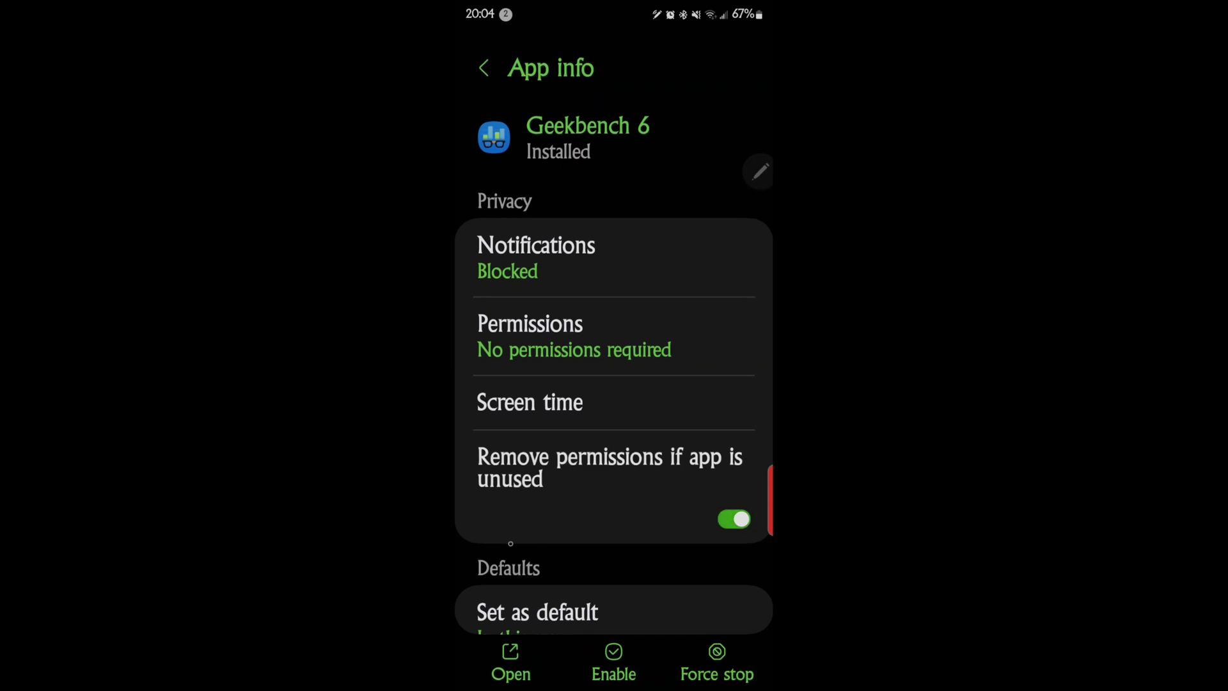
left_click_drag(513, 545, 488, 364)
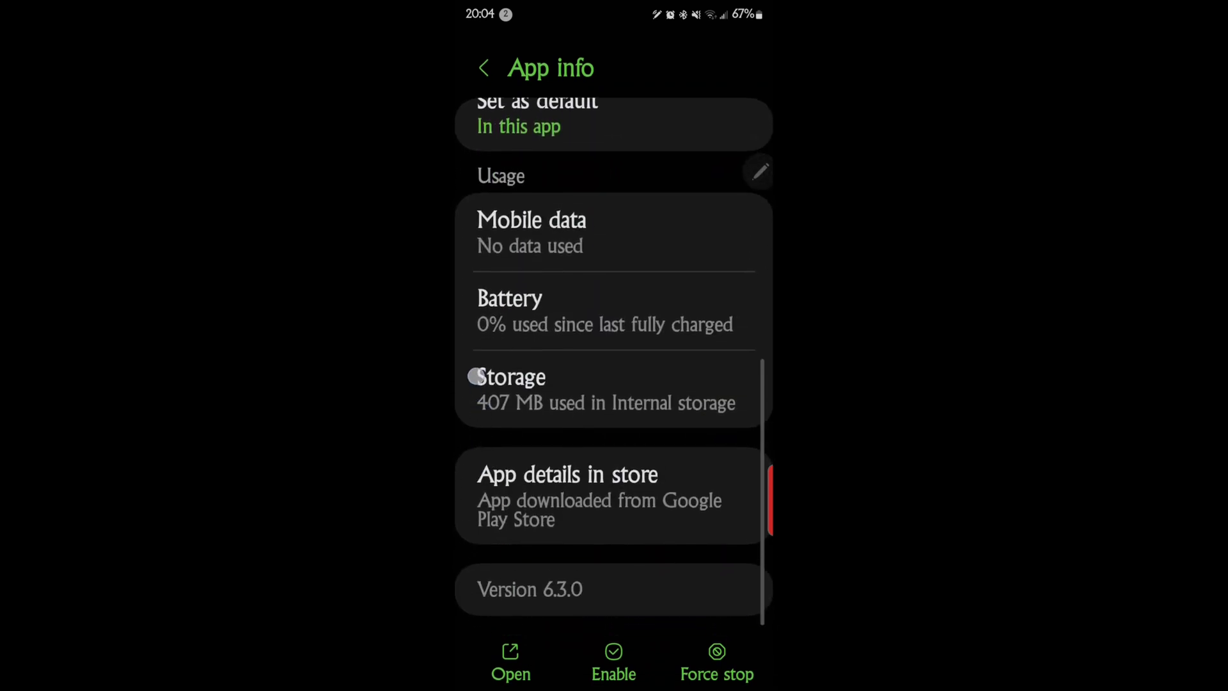
left_click(490, 395)
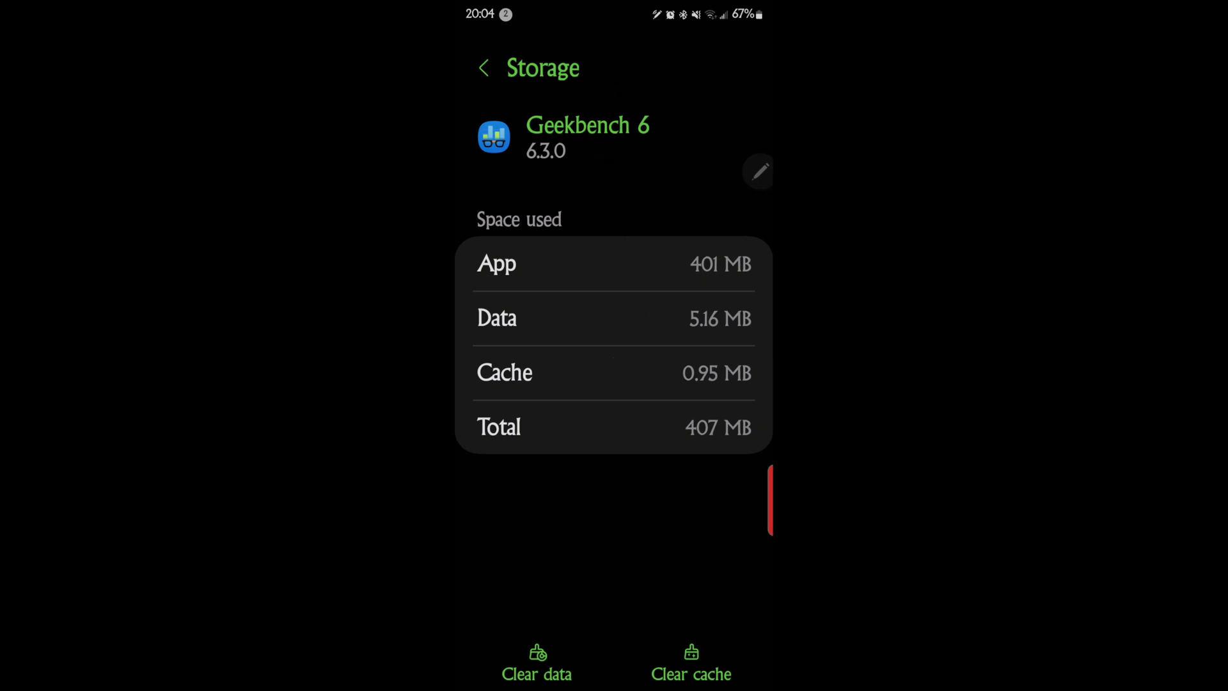
left_click(531, 663)
left_click(676, 646)
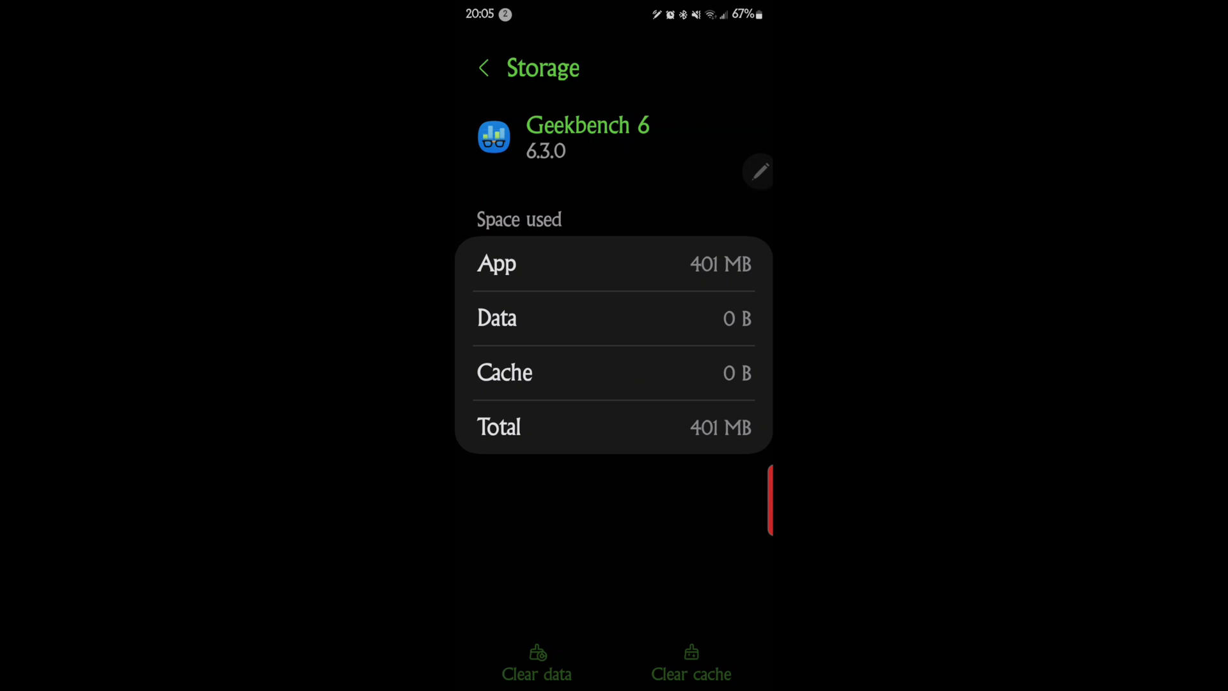
left_click(674, 683)
left_click(484, 67)
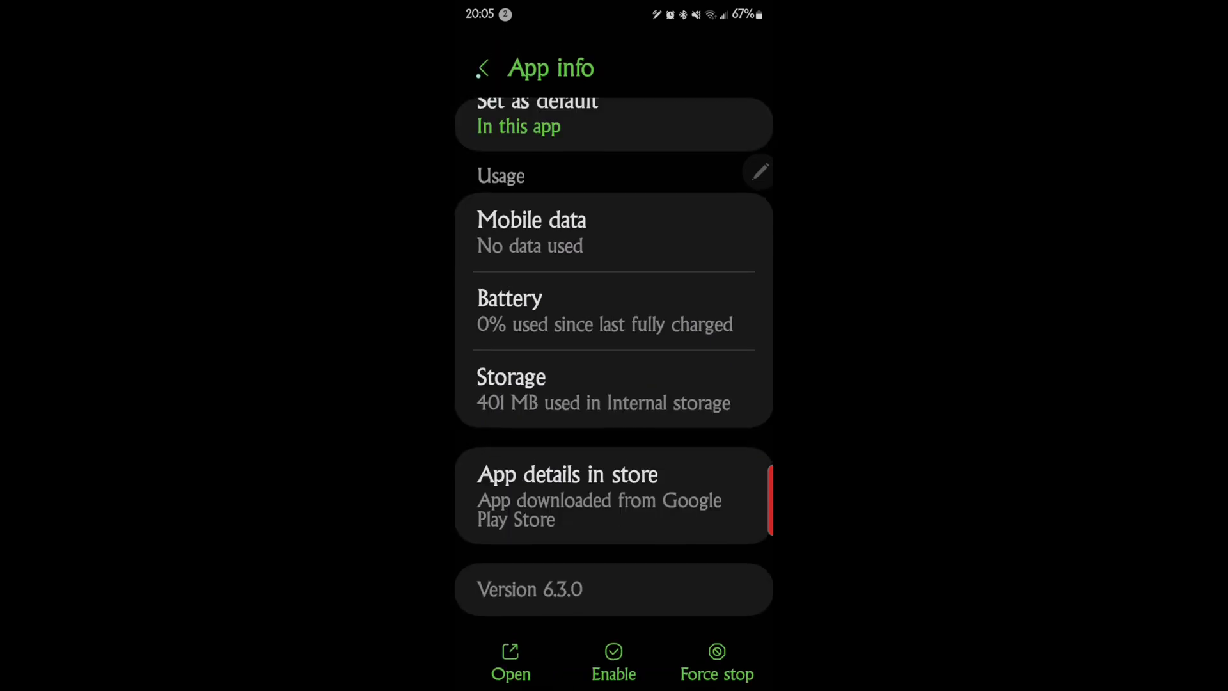
Open CVS's Storage page showing 385 MB total and 43.91 MB cache
left_click(483, 68)
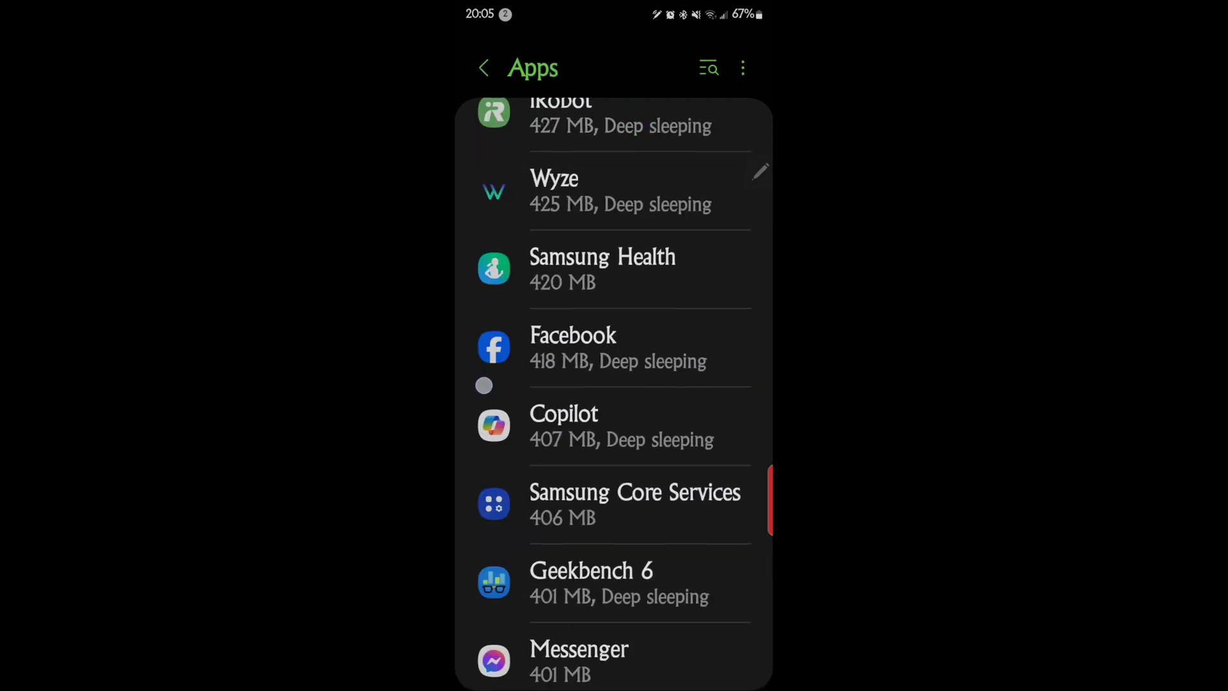
left_click_drag(480, 397, 471, 329)
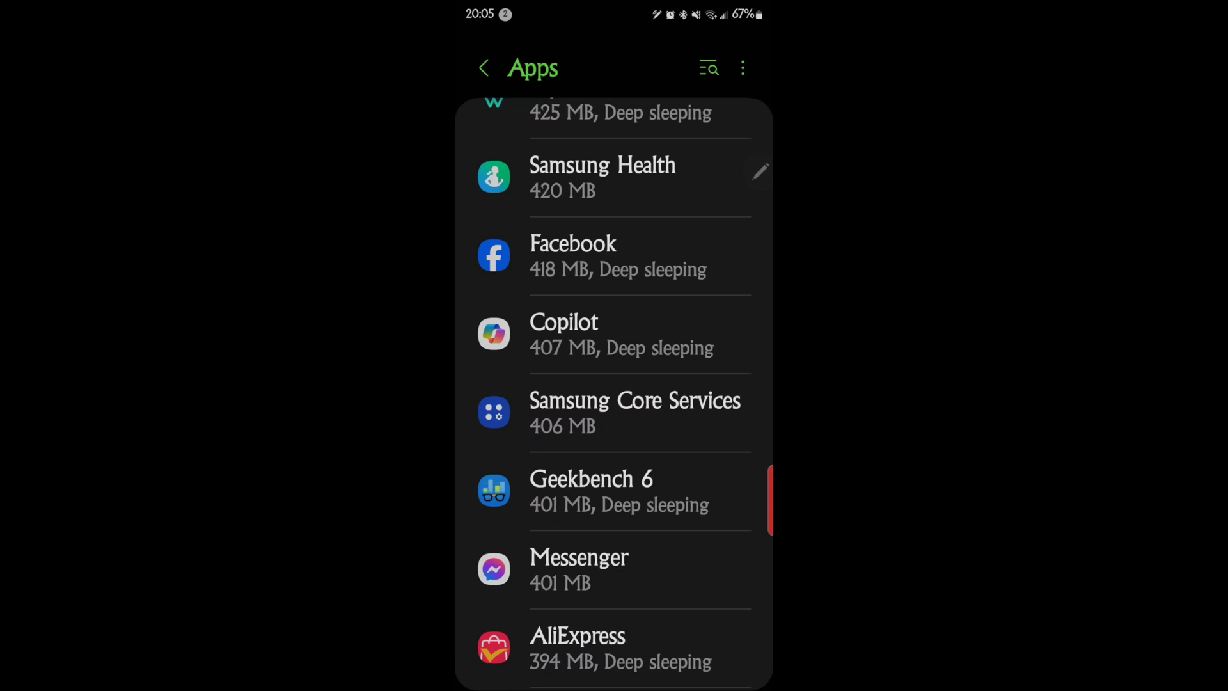
left_click_drag(482, 643, 482, 512)
left_click_drag(482, 630, 483, 458)
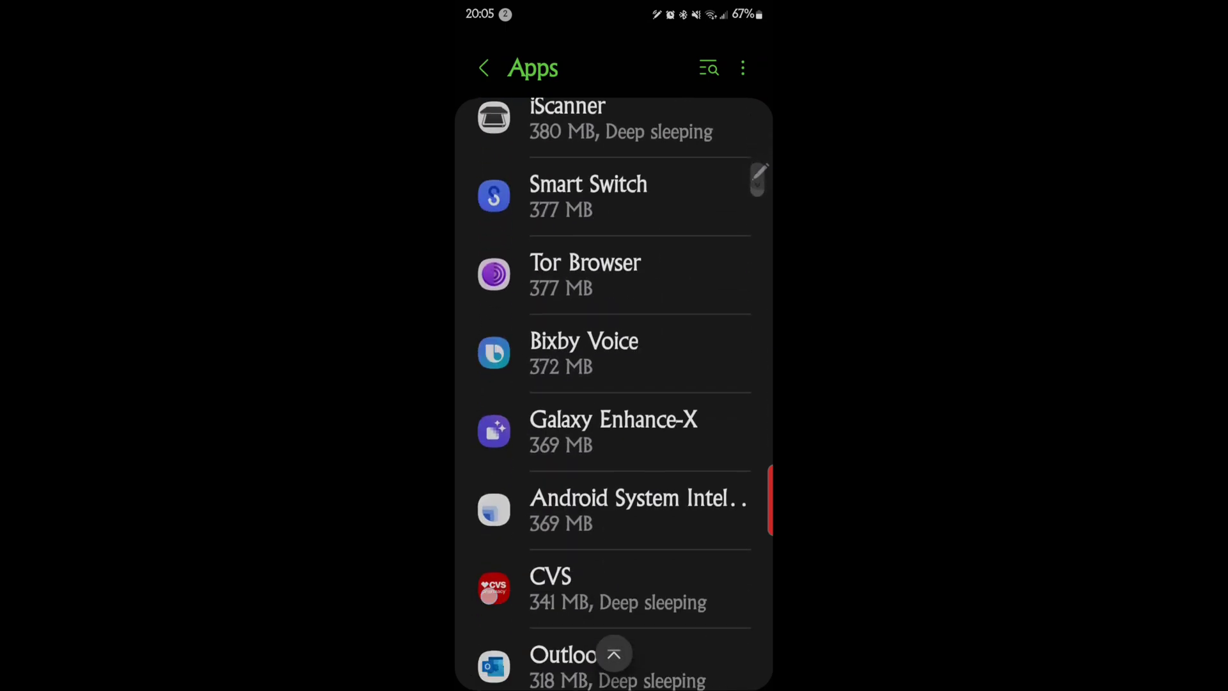
left_click_drag(488, 592, 489, 538)
left_click_drag(482, 586, 483, 523)
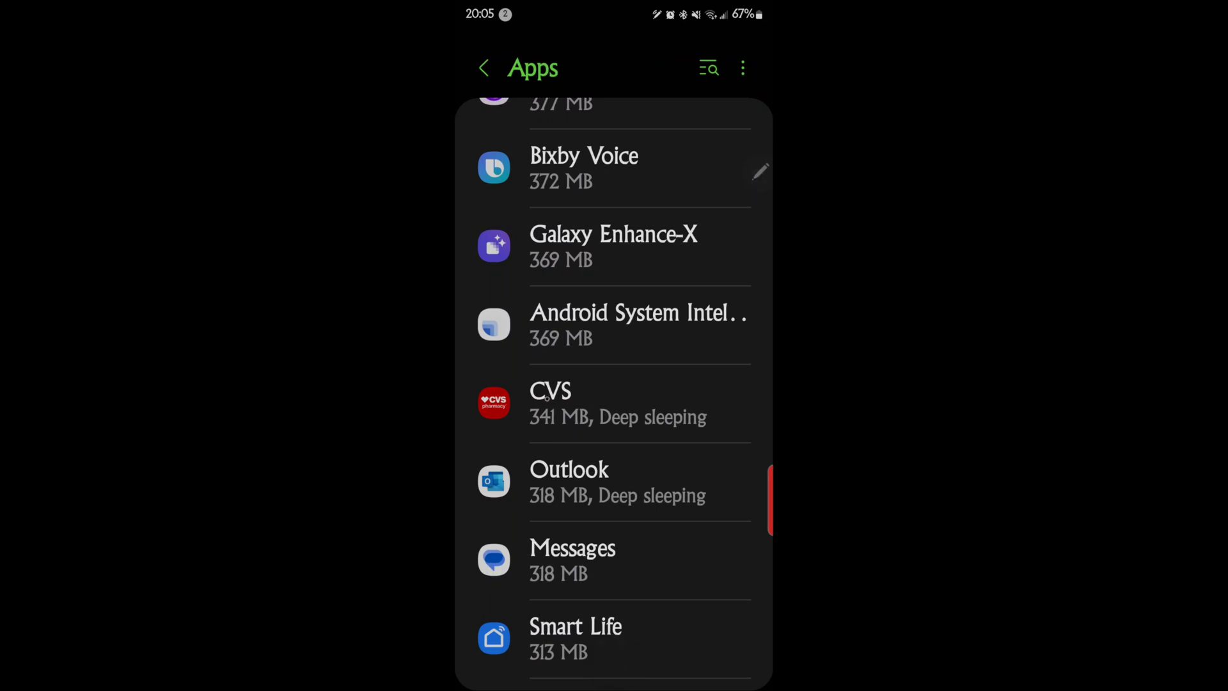
left_click(547, 398)
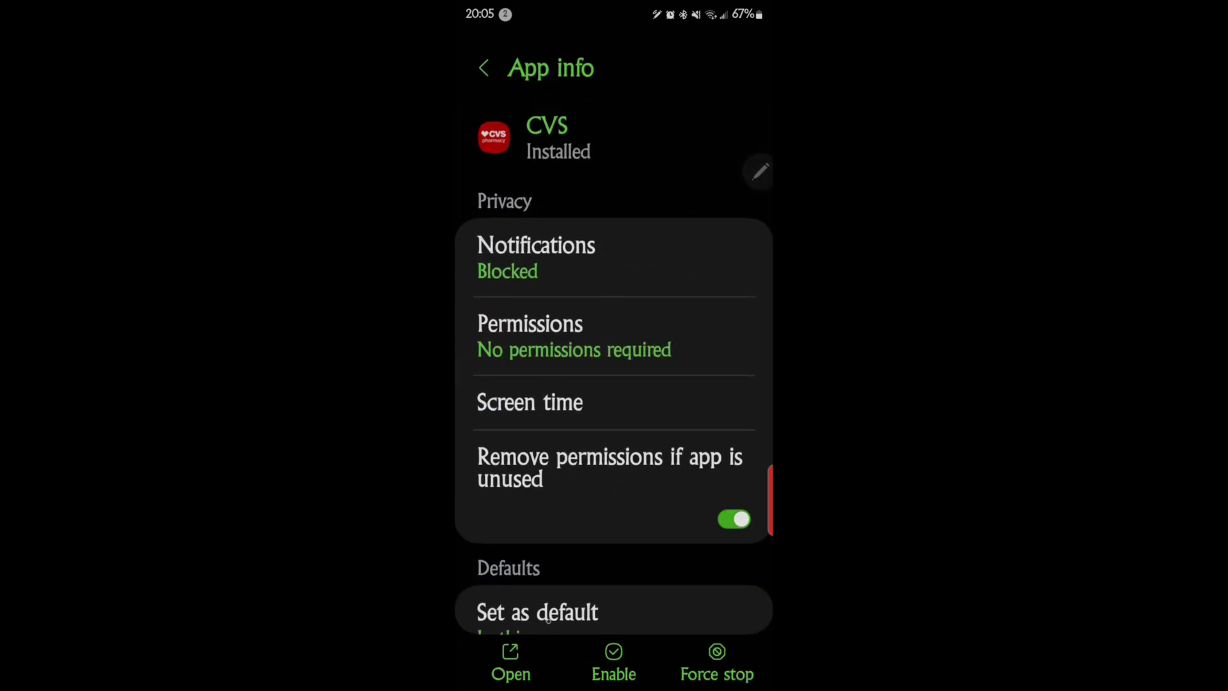
left_click_drag(540, 594, 539, 339)
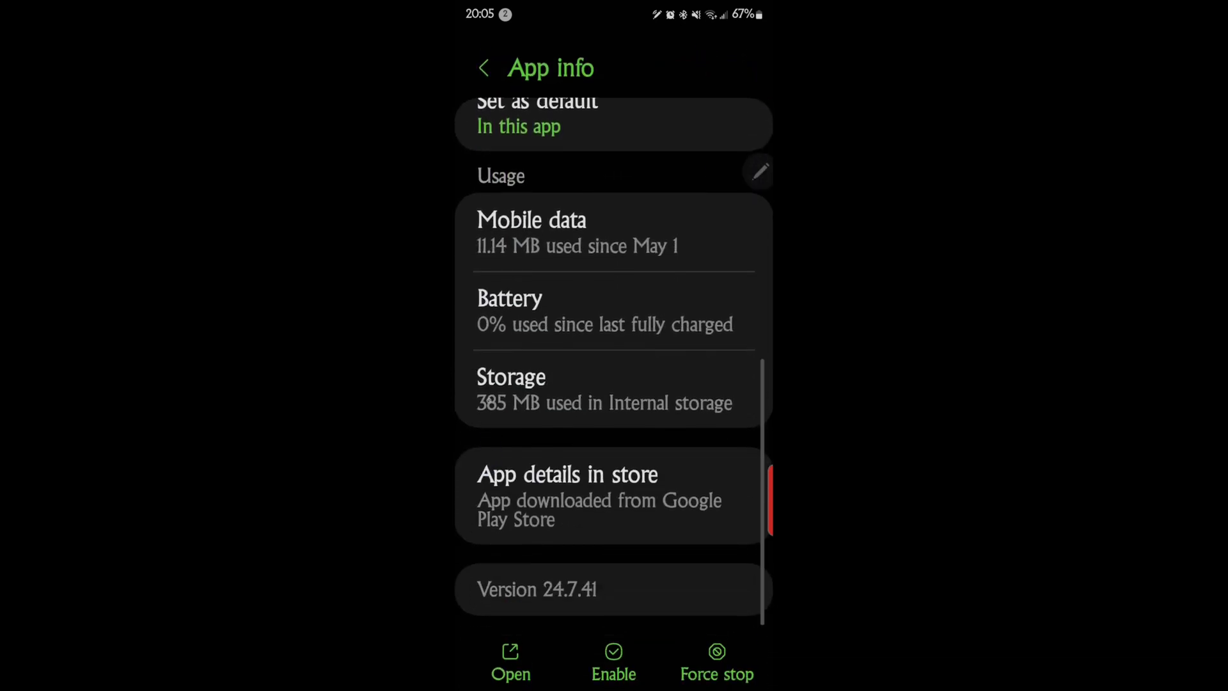
left_click(526, 400)
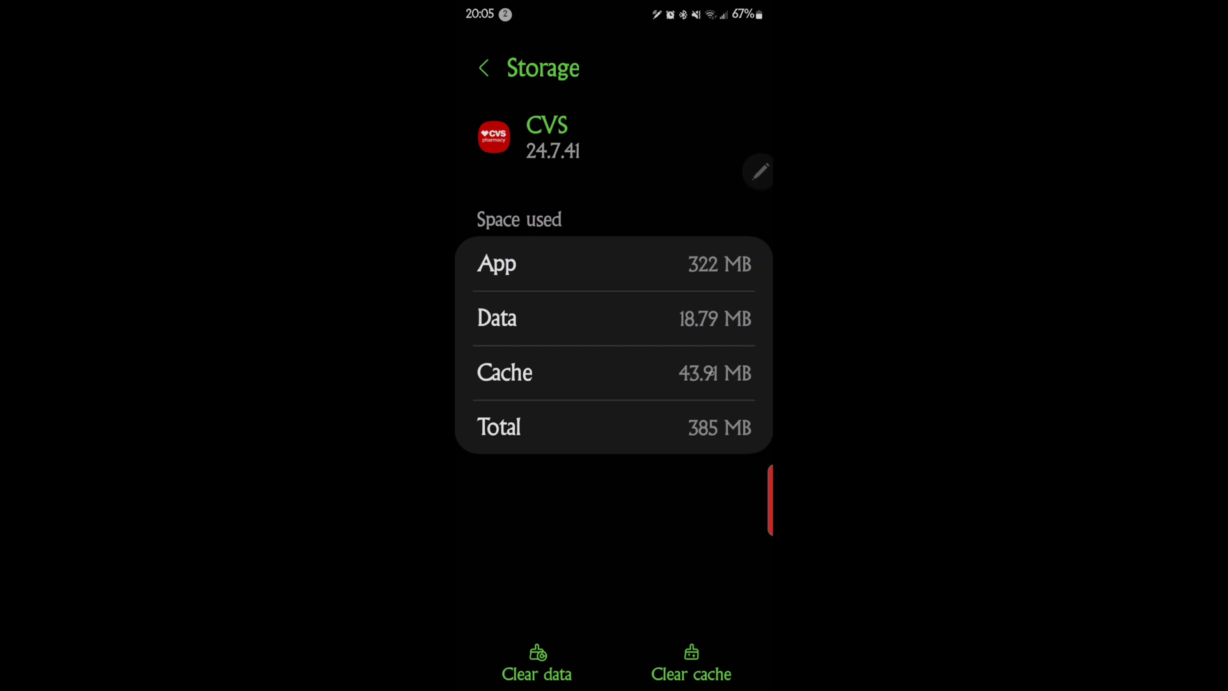
Back out to the Apps list and scroll to its top
left_click(481, 71)
left_click(481, 70)
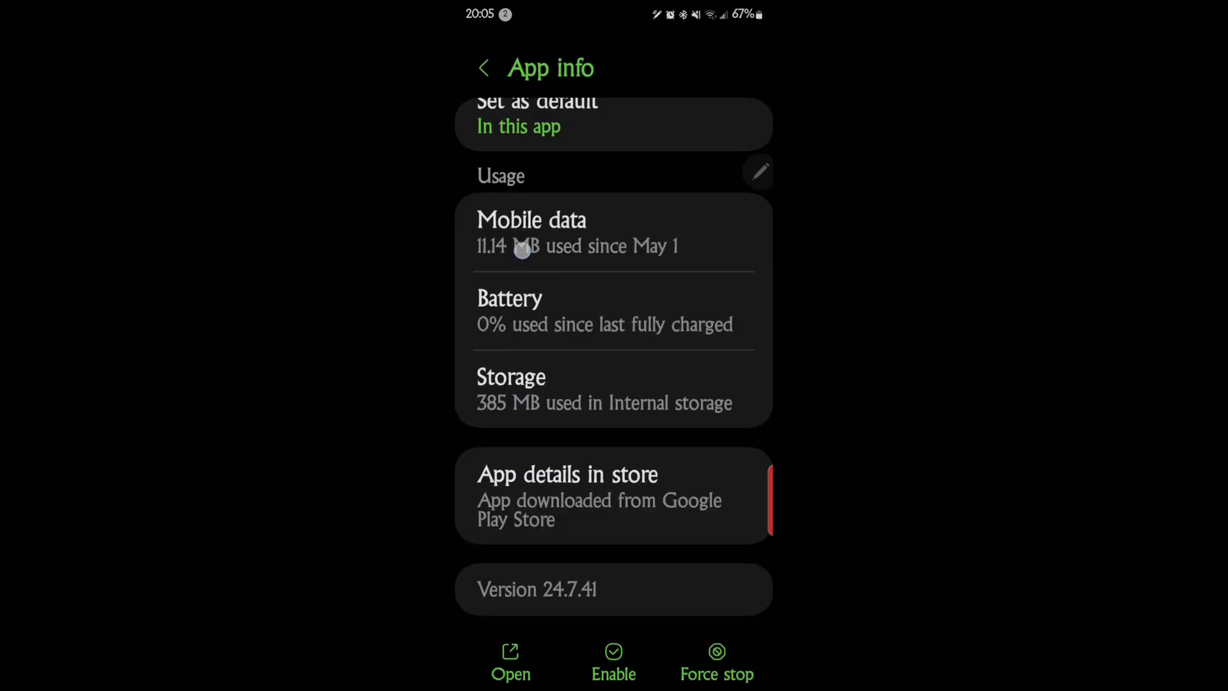
scroll(528, 289, "up", 5)
left_click(483, 64)
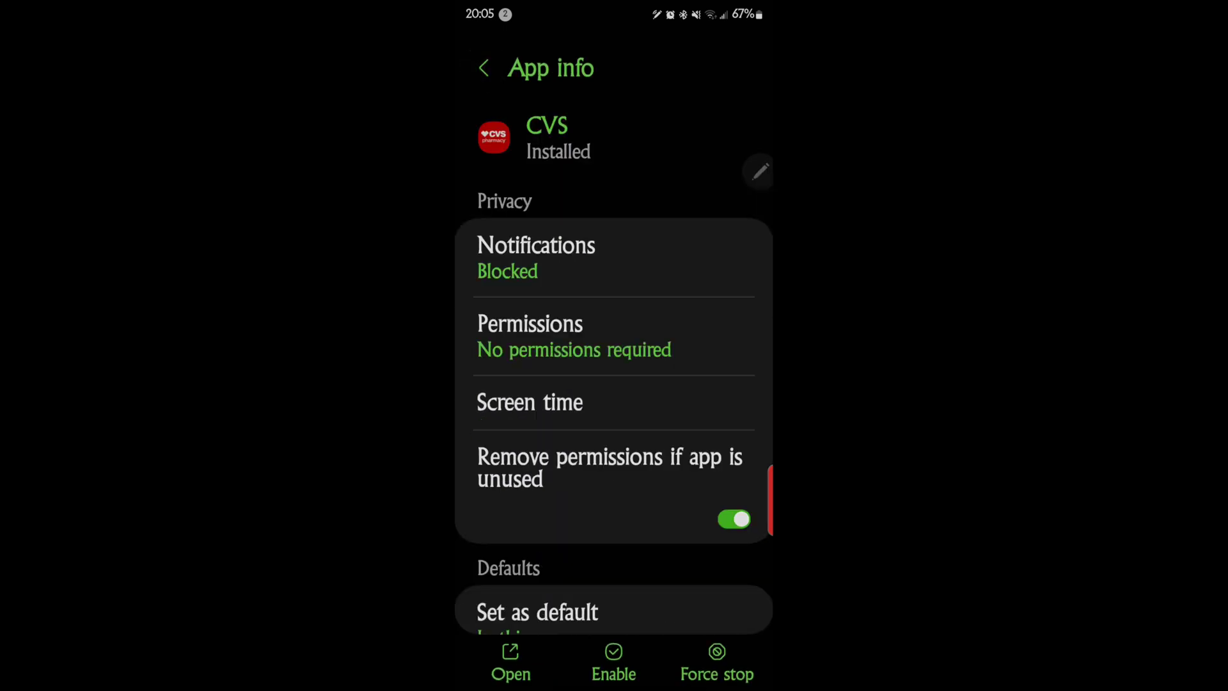
left_click(484, 68)
scroll(570, 356, "up", 3)
scroll(614, 575, "up", 15)
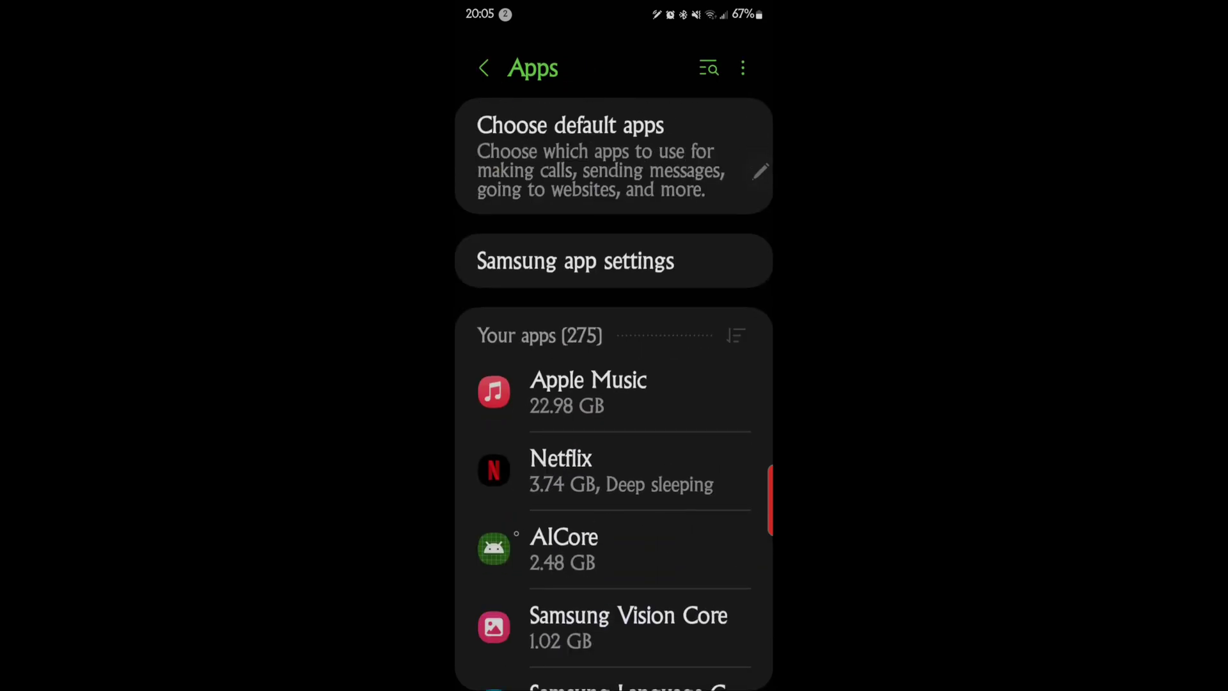
Check AICore's storage breakdown (2.43 GB data, 733 KB cache, 2.48 GB total) without clearing it
scroll(511, 321, "down", 3)
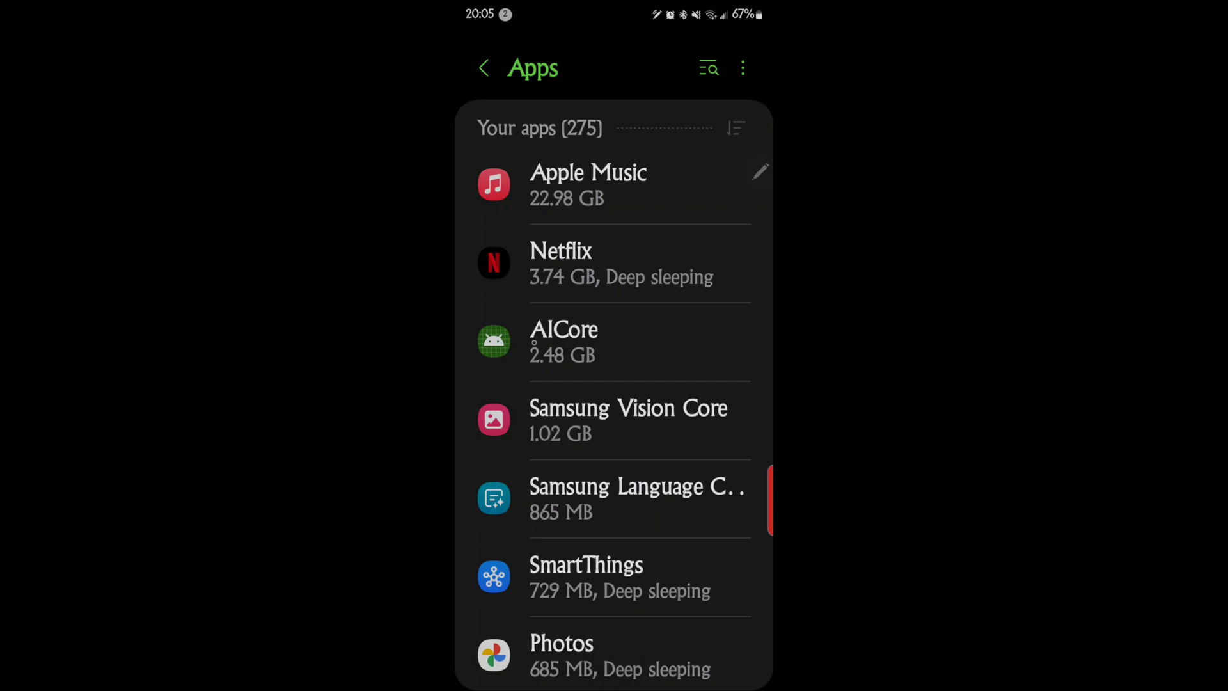
left_click(532, 334)
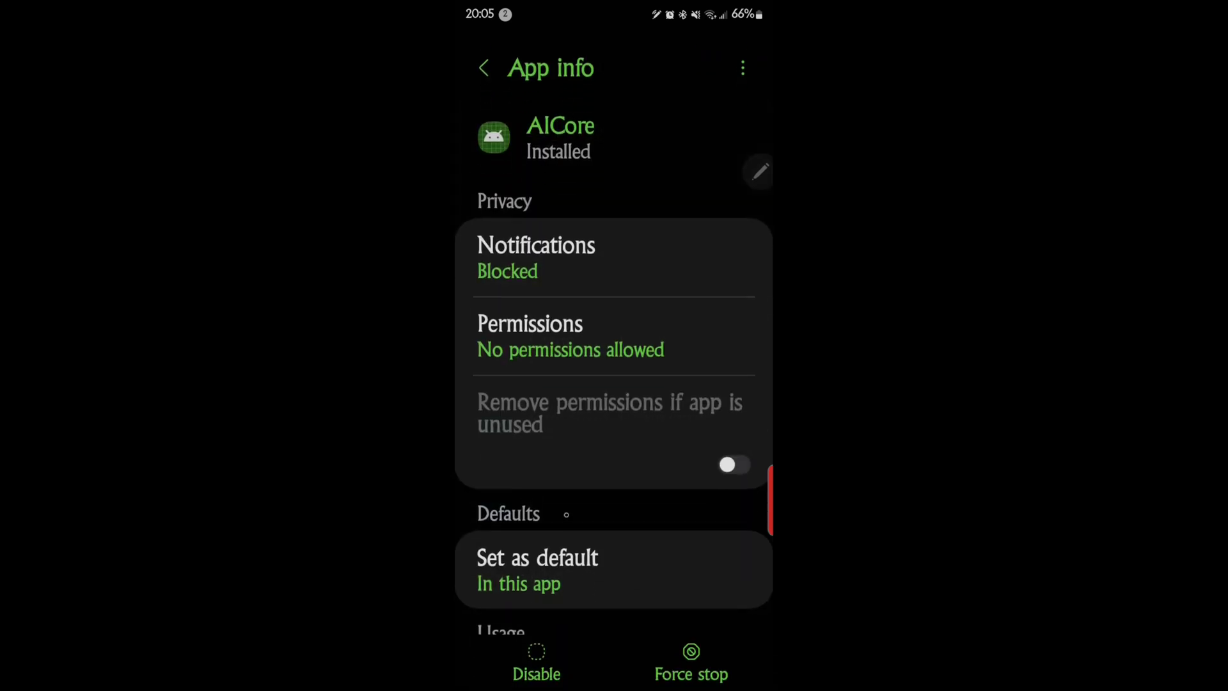
scroll(566, 514, "down", 5)
scroll(614, 384, "down", 3)
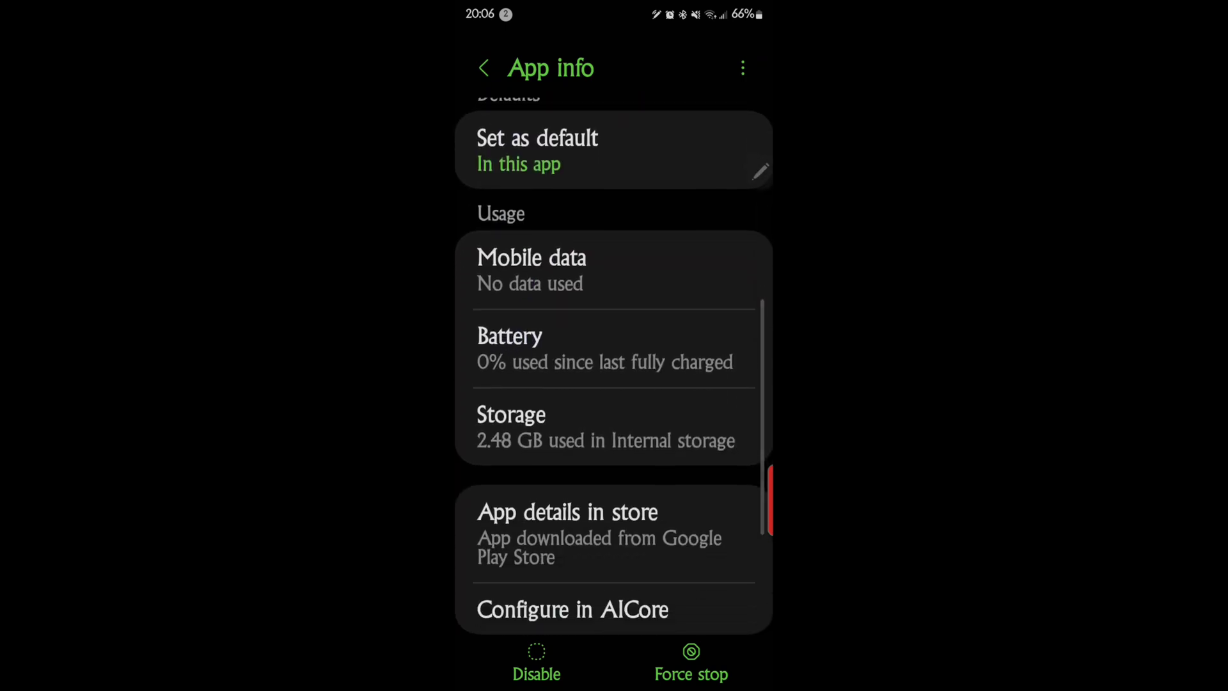
left_click(511, 425)
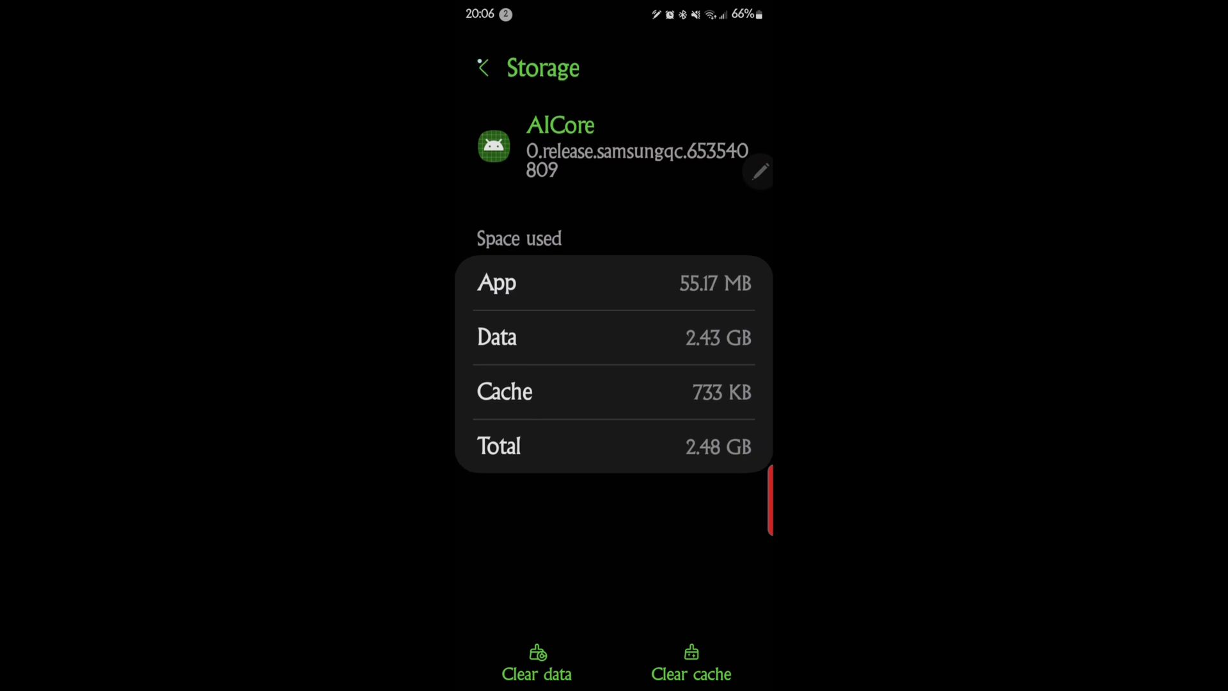
left_click(477, 69)
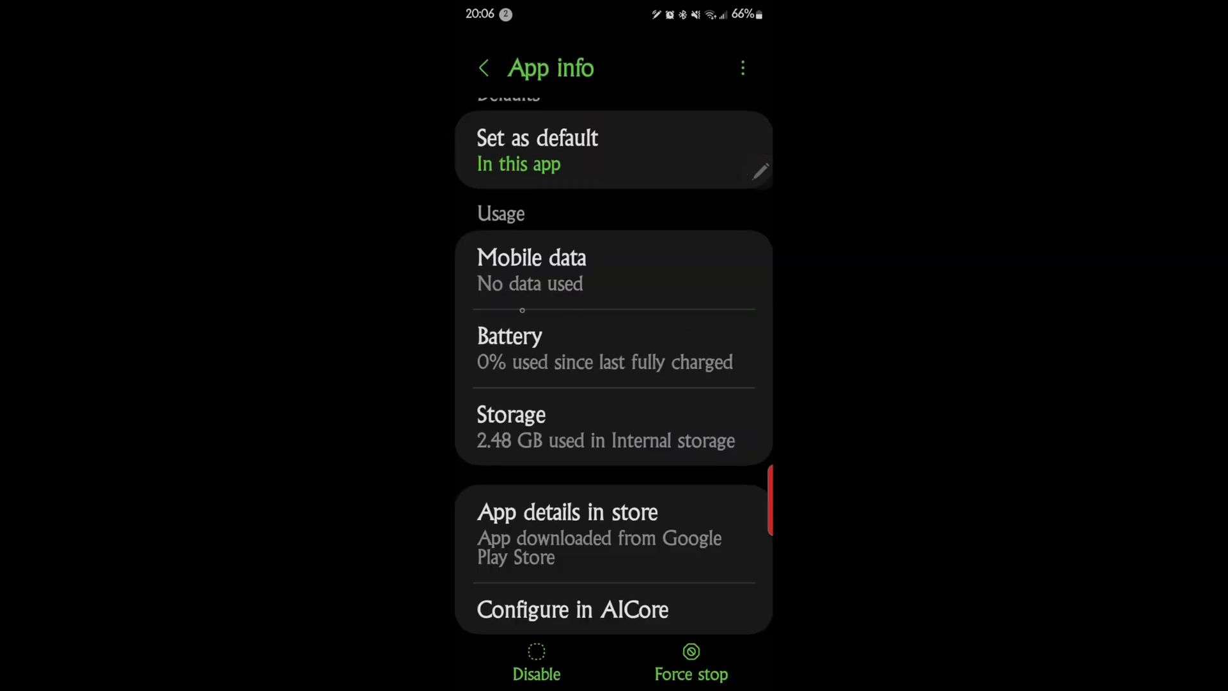
left_click_drag(522, 310, 522, 481)
Back out of AICore's App info toward the Apps list, leaving its 2.48 GB uncleared
left_click(487, 66)
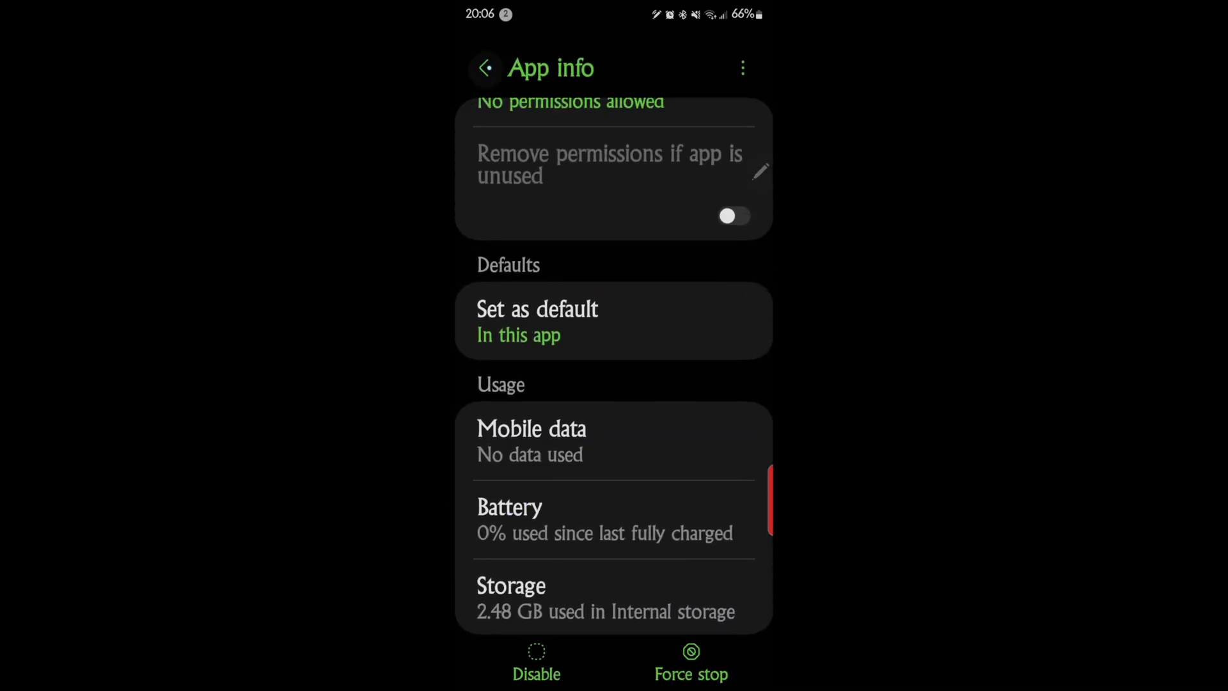